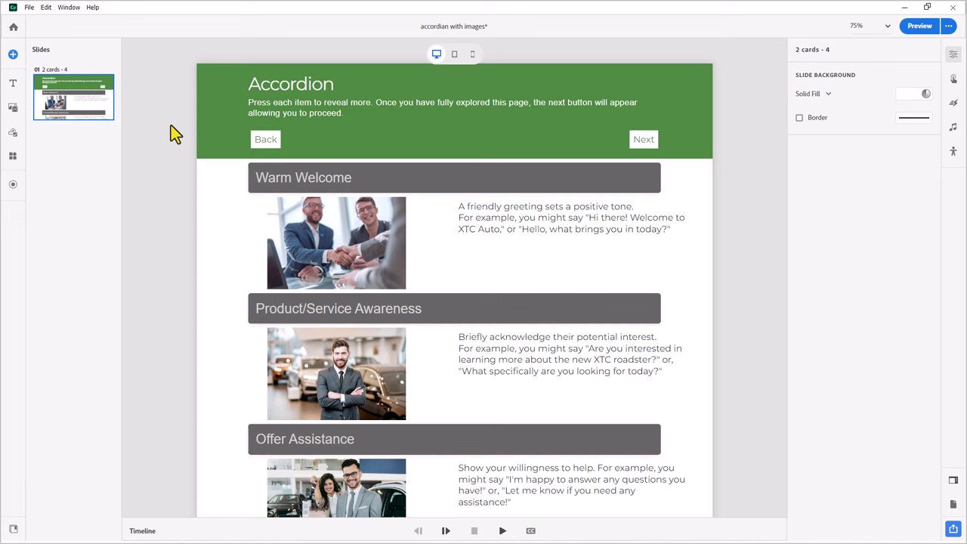
- Examine the components, alignment and spacing settings of the header block, the Warm Welcome title block and its image block
left_click(227, 105)
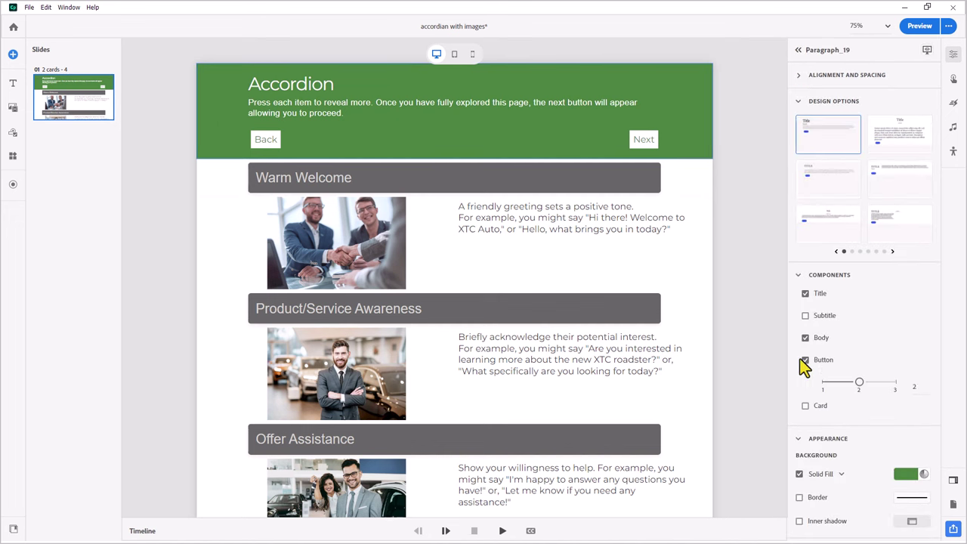
mouse_move(803, 368)
mouse_move(887, 366)
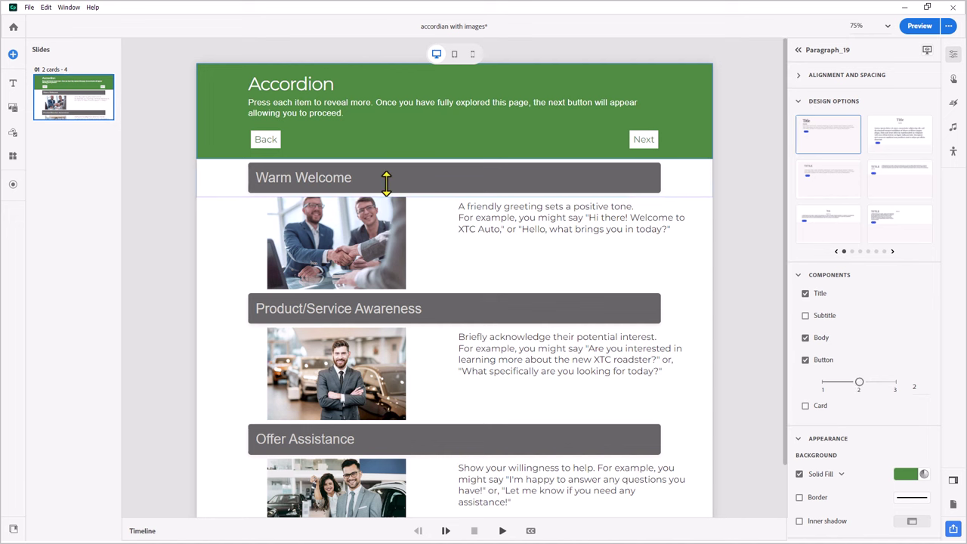
left_click(217, 176)
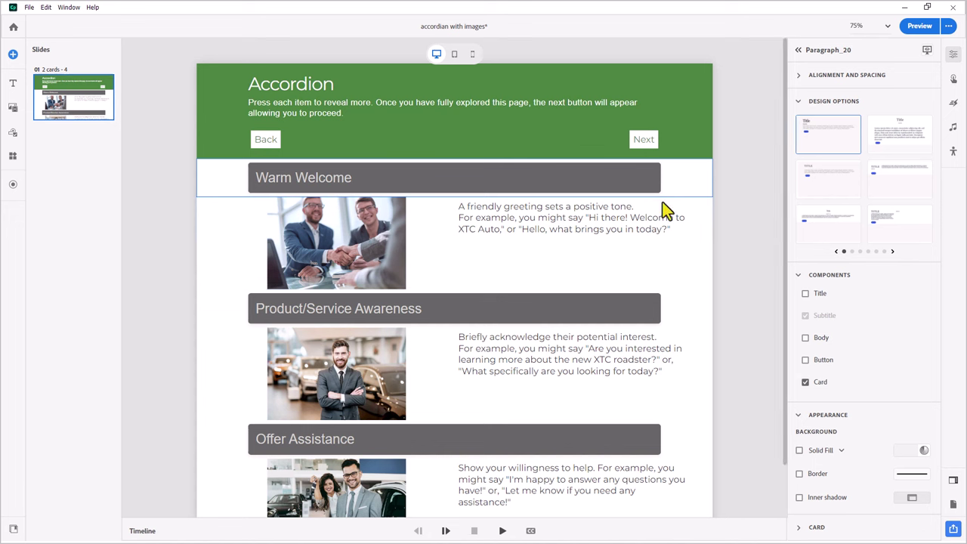
left_click(210, 247)
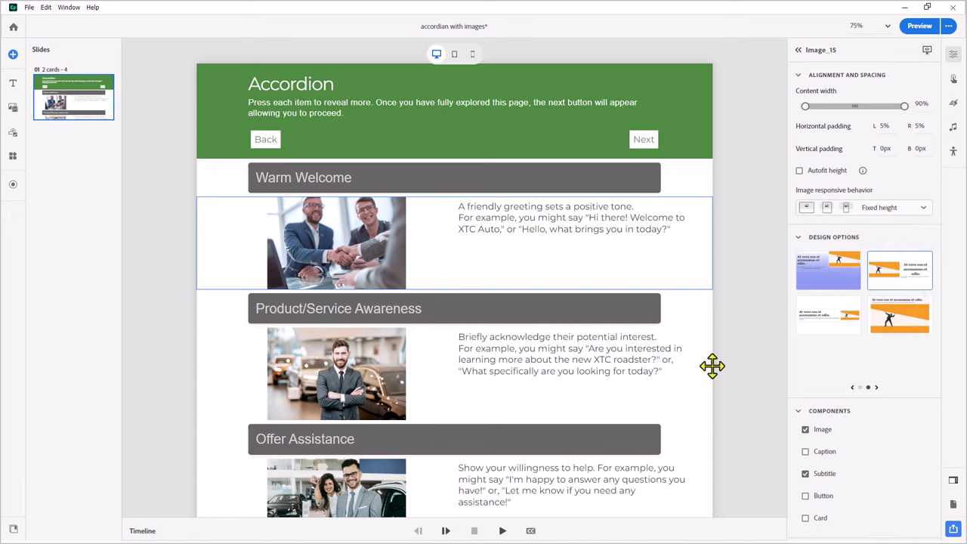
left_click(705, 111)
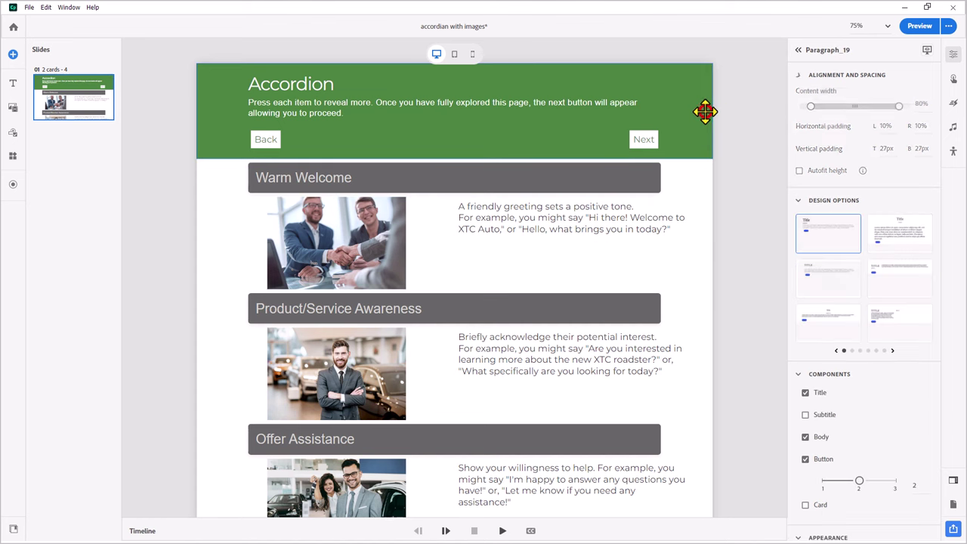
left_click(799, 76)
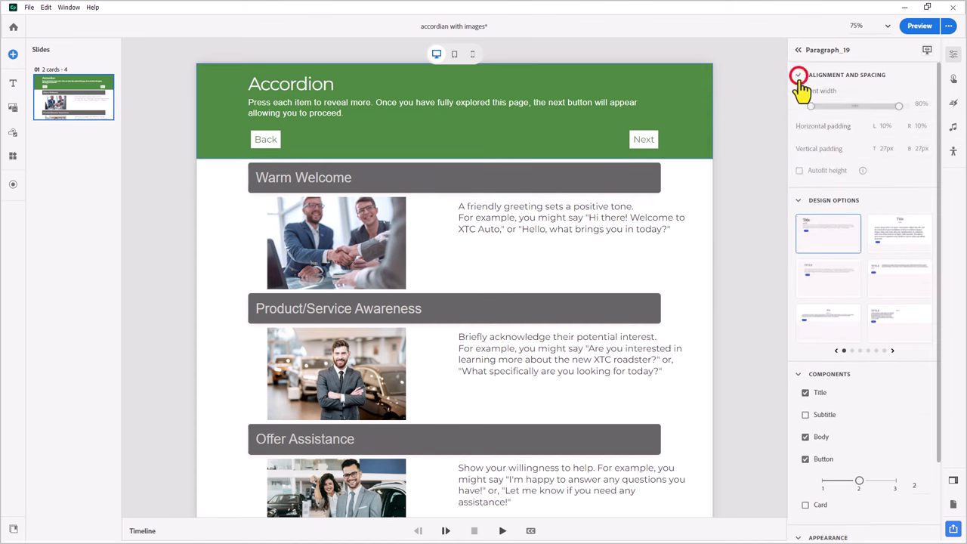
left_click(695, 187)
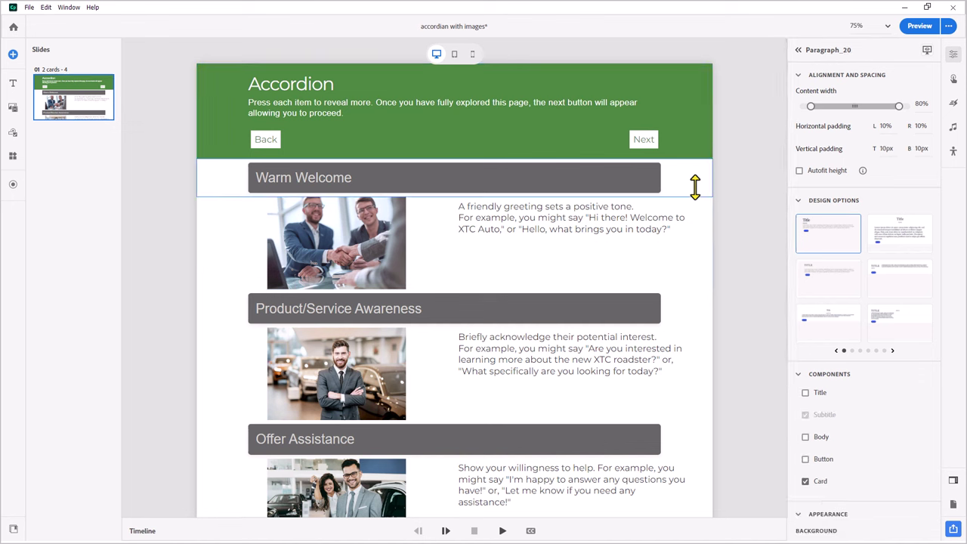
- Set the content width of the image block under Warm Welcome to 80%
left_click(697, 226)
left_click(923, 103)
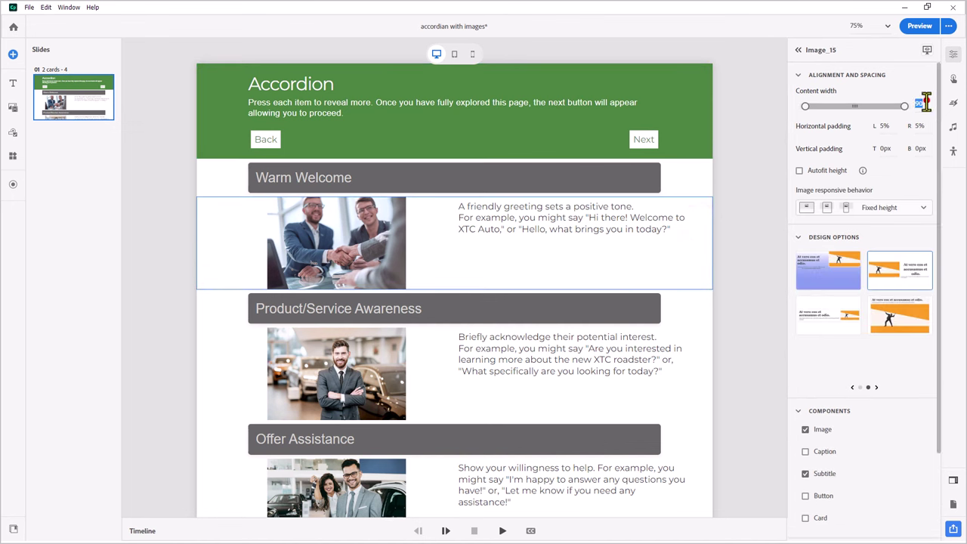
type("80")
key("Return")
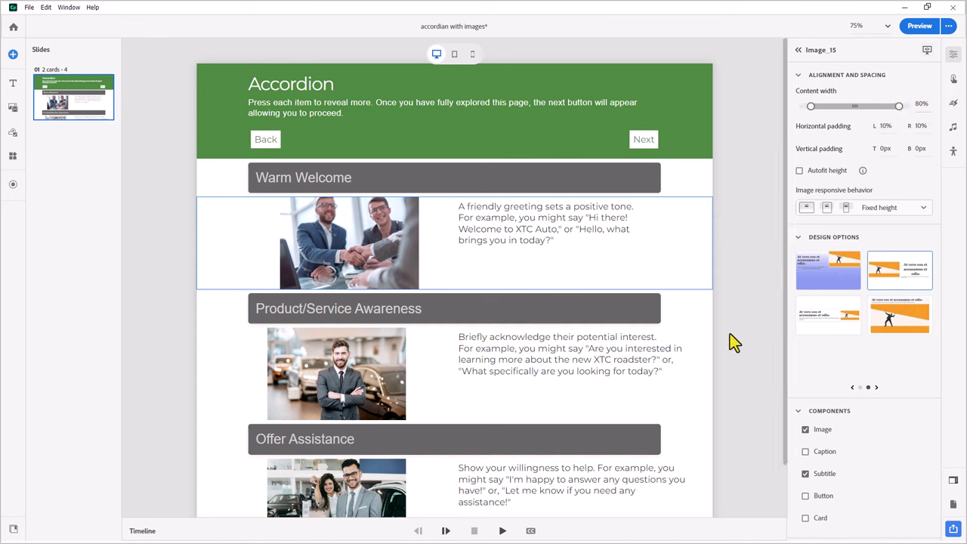
- Set the content width of the image block under Product/Service Awareness to 80%
left_click(705, 357)
left_click(918, 103)
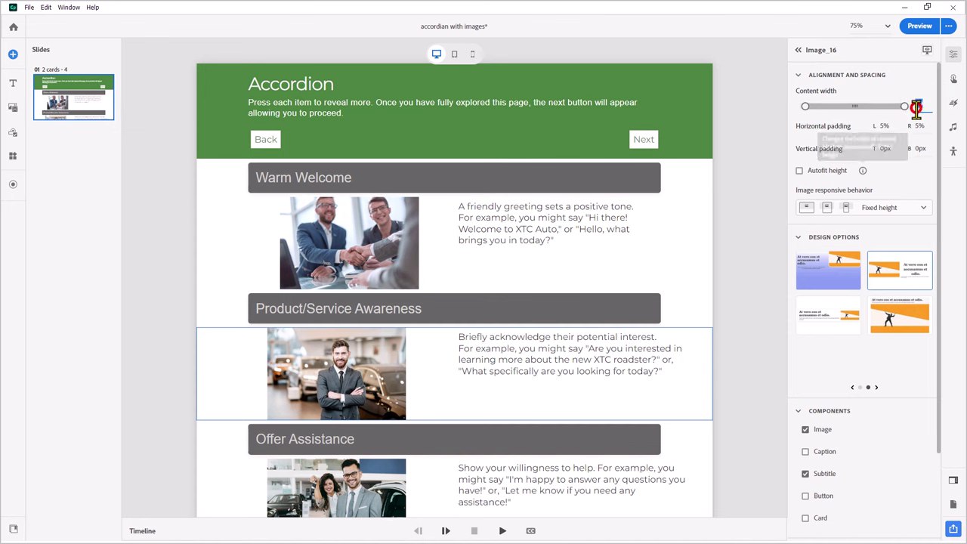
type("80")
key("Return")
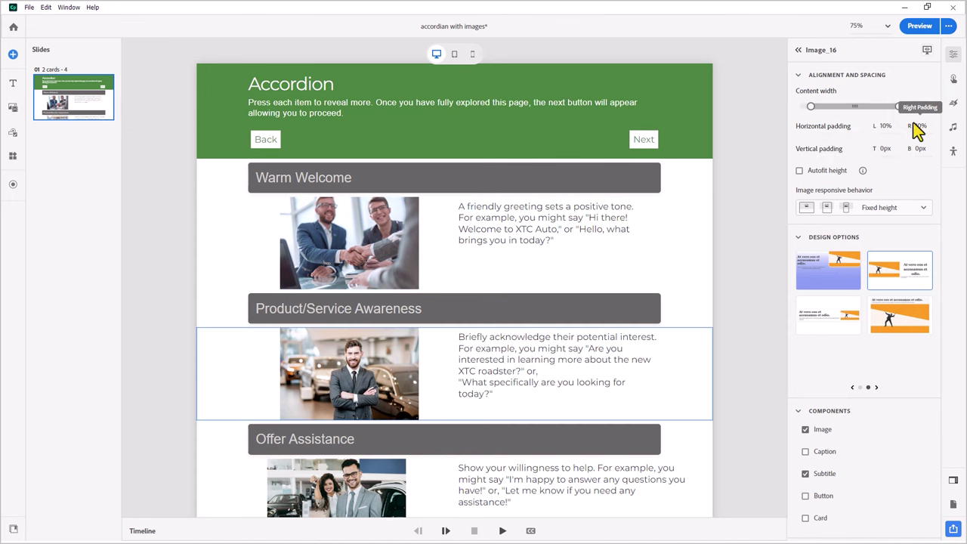
- Set the content width of the image block under Offer Assistance to 80%
left_click(702, 484)
left_click(923, 104)
type("80")
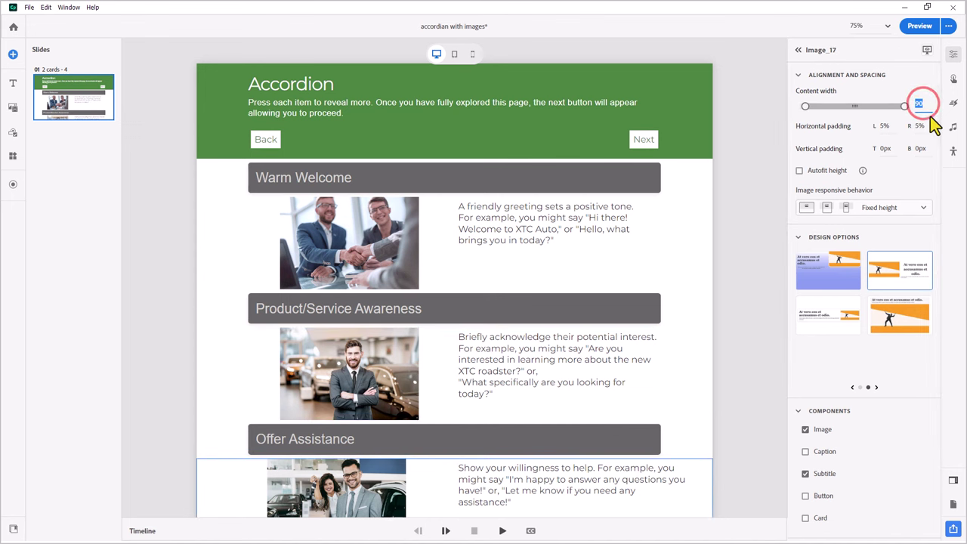
key("Return")
scroll(755, 243, "down", 1)
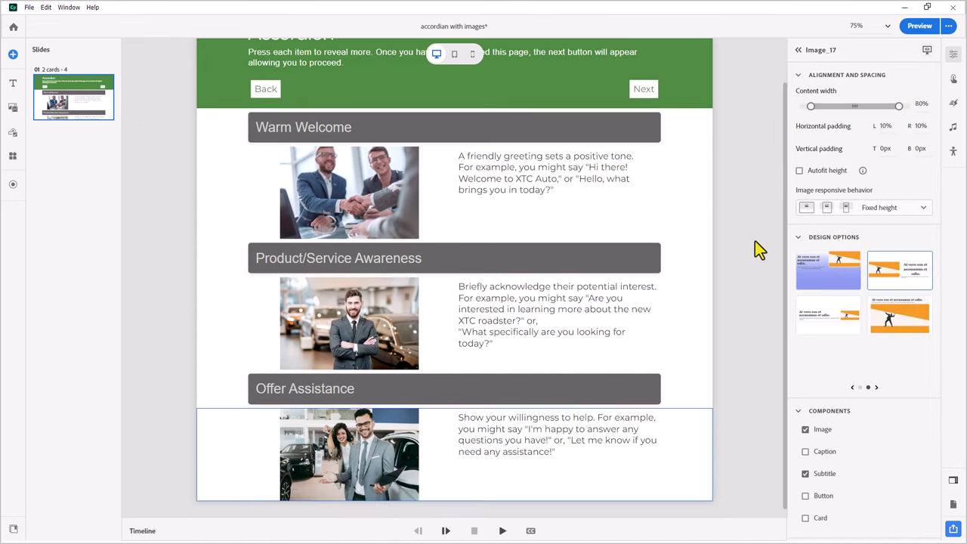
scroll(755, 242, "up", 1)
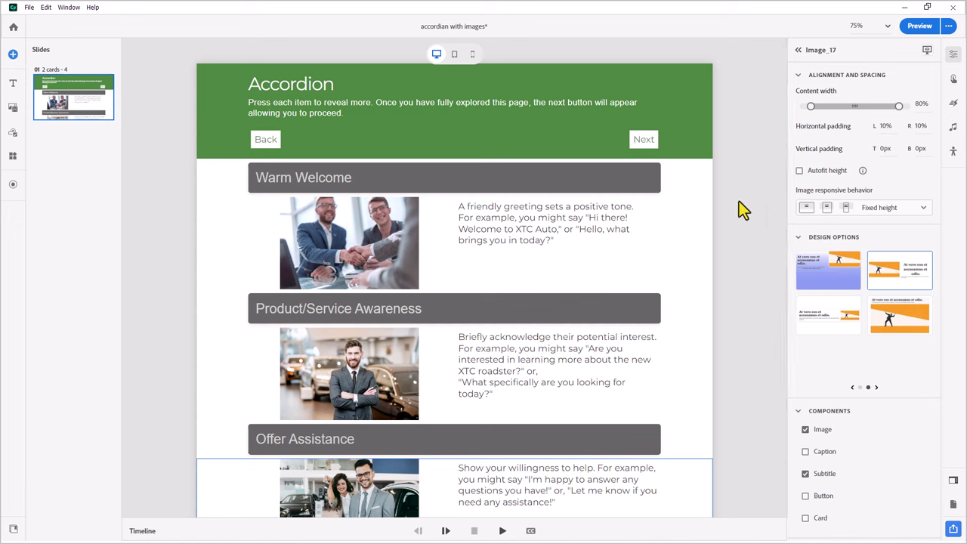
- Hide the Next button and the three accordion image blocks during publish
left_click(652, 148)
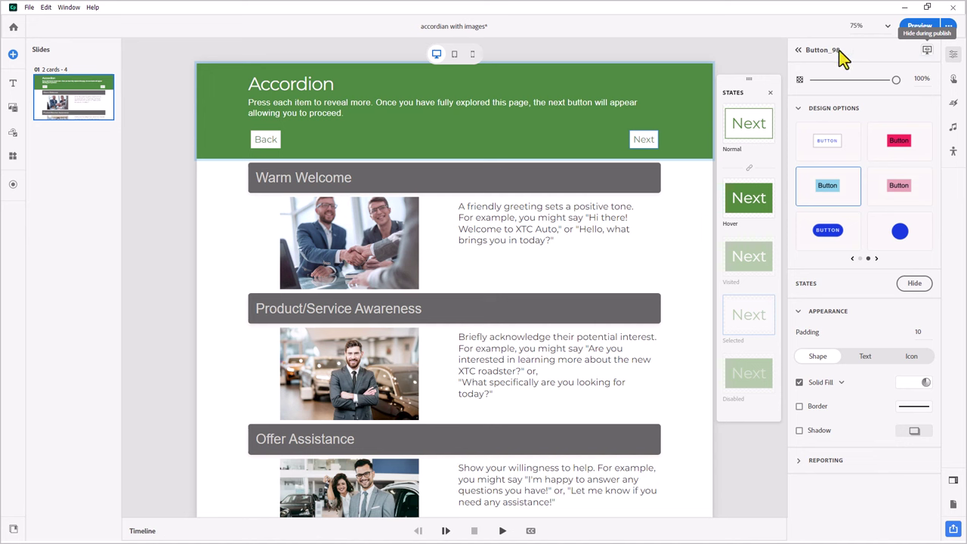
left_click(928, 51)
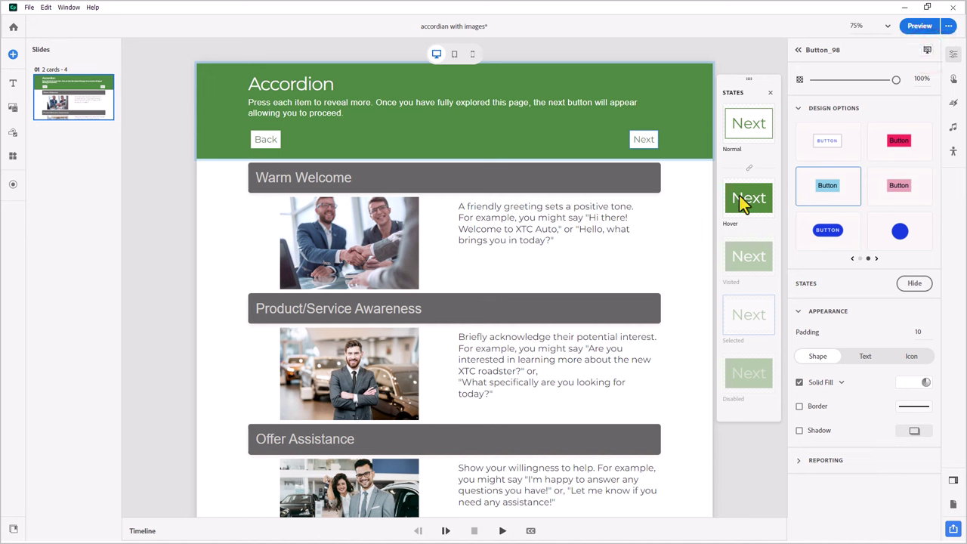
left_click(694, 242)
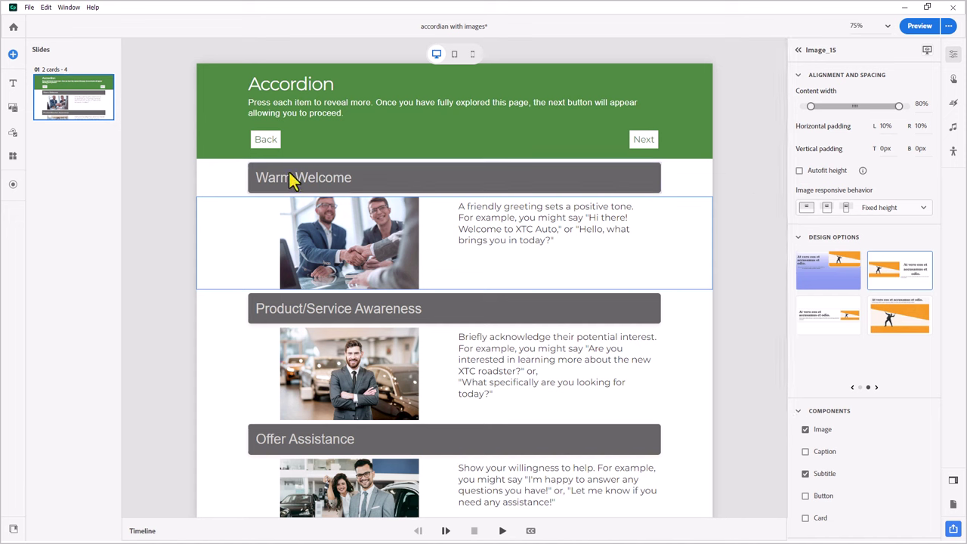
left_click(928, 50)
left_click(688, 359)
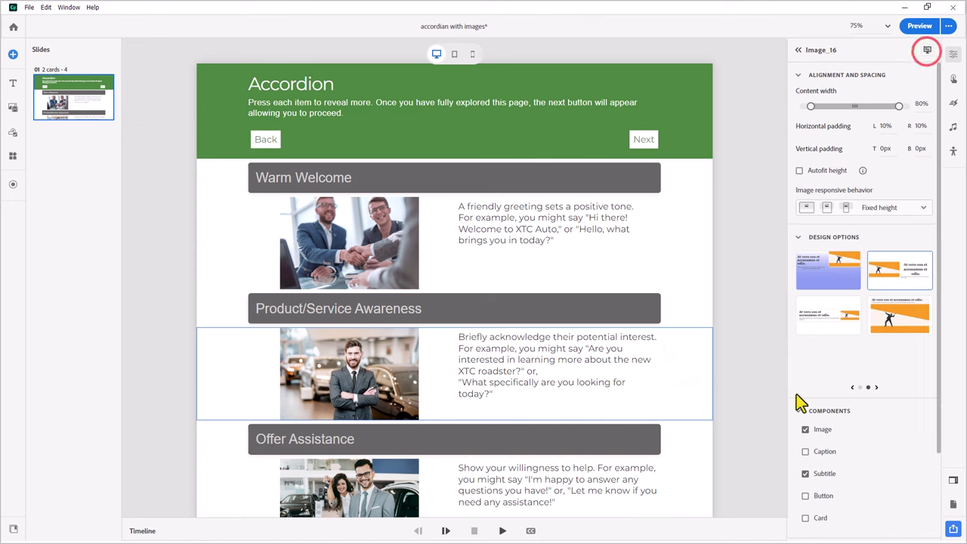
left_click(696, 475)
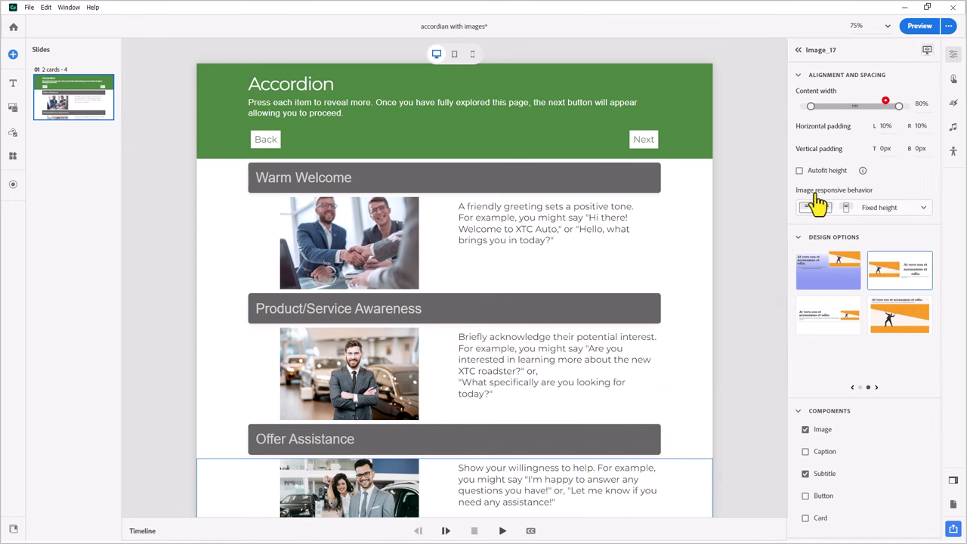
left_click(740, 297)
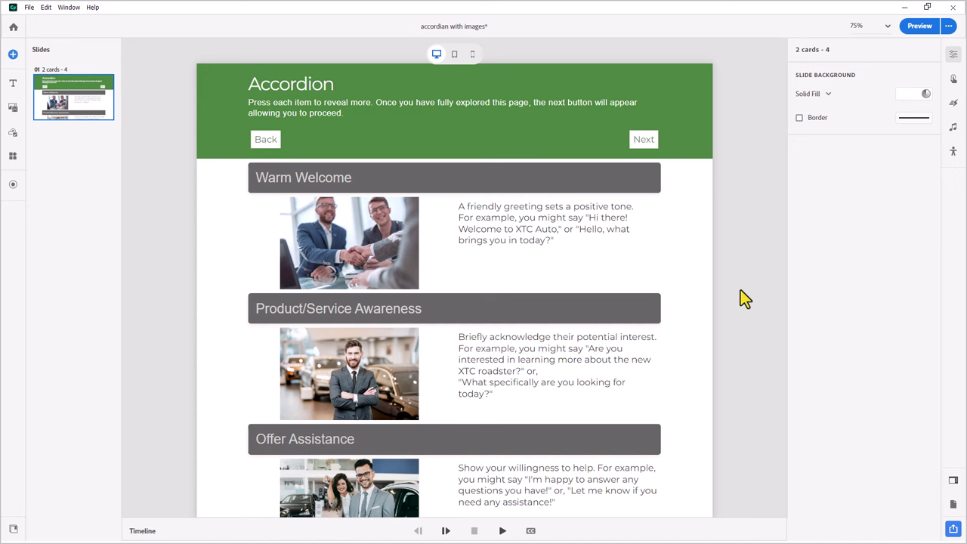
- Add a slide interaction triggered when the Warm Welcome, Product/Service Awareness and Offer Assistance heading texts have all been clicked
left_click(953, 80)
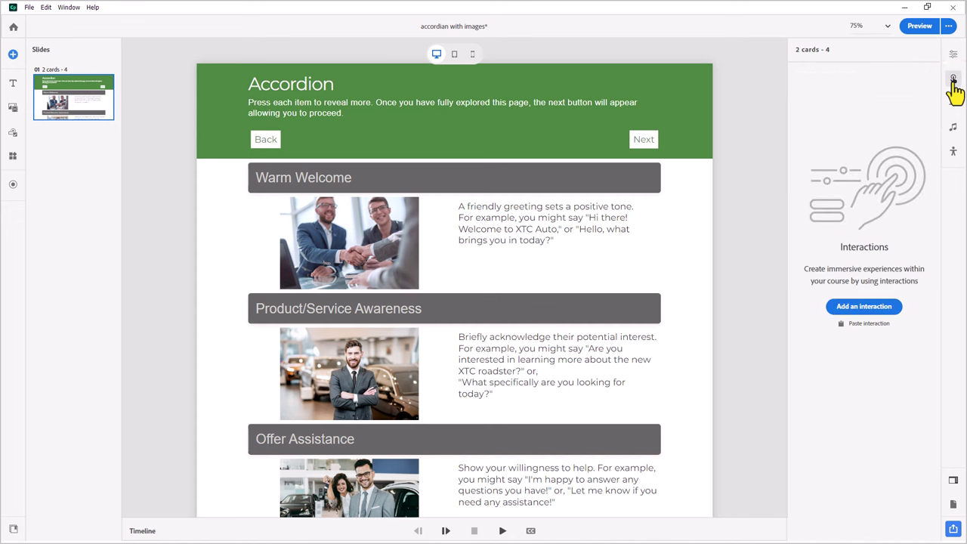
left_click(862, 307)
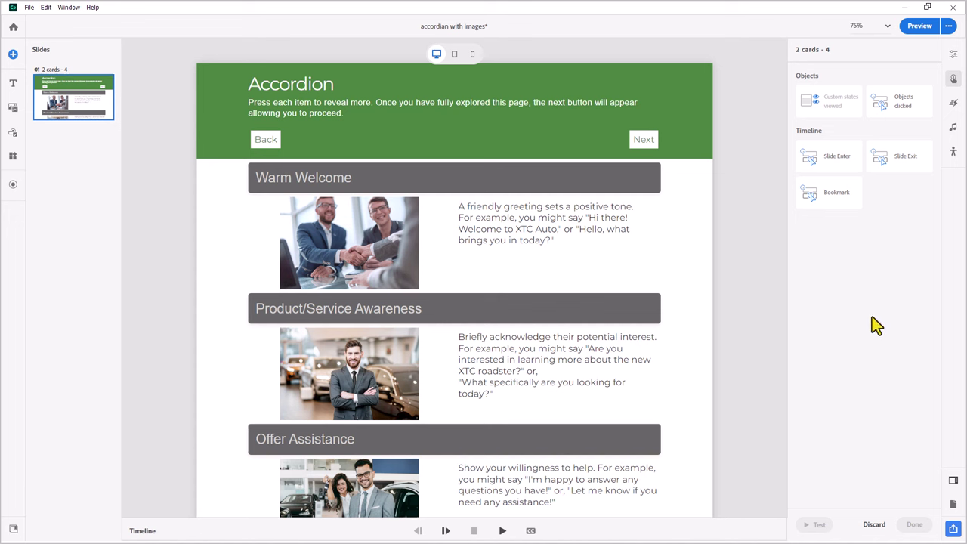
left_click(910, 110)
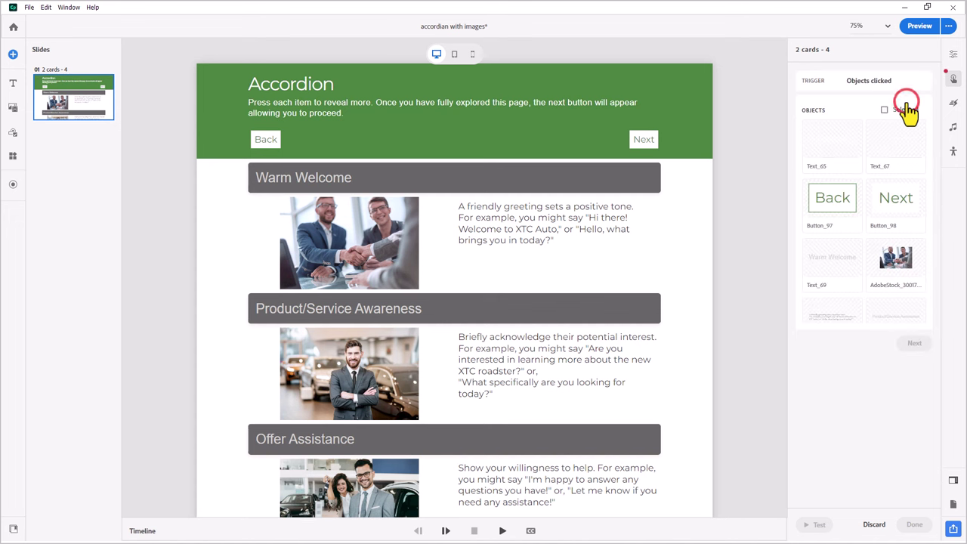
scroll(896, 260, "down", 1)
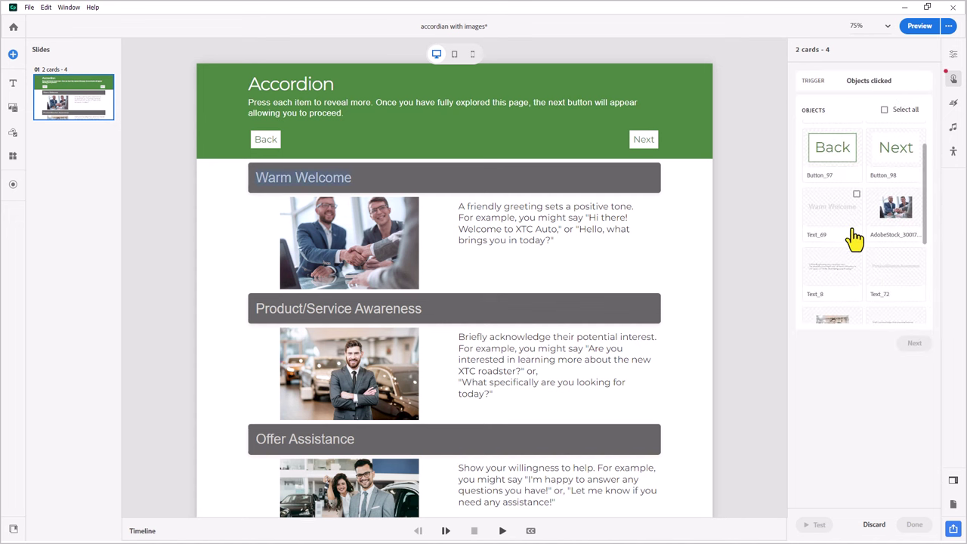
left_click(854, 238)
left_click(902, 280)
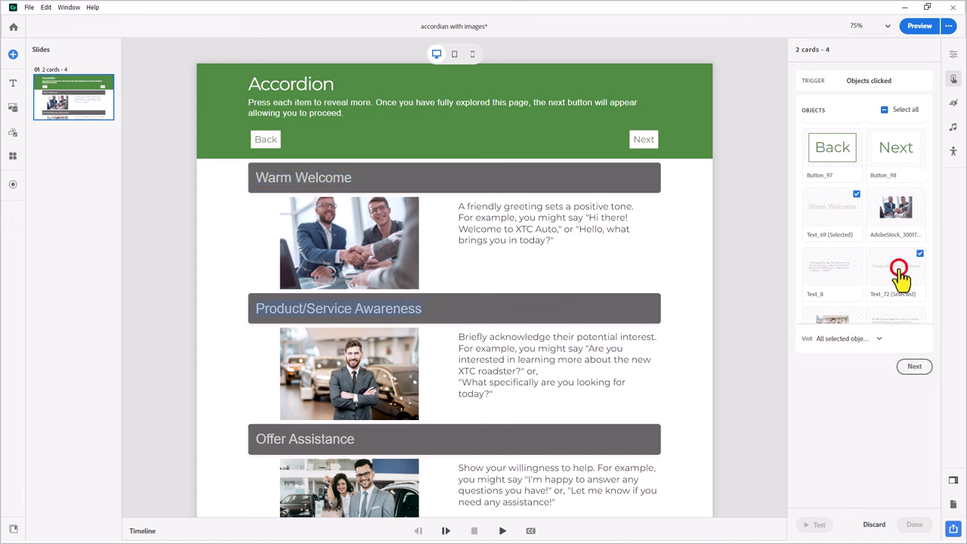
scroll(895, 276, "down", 2)
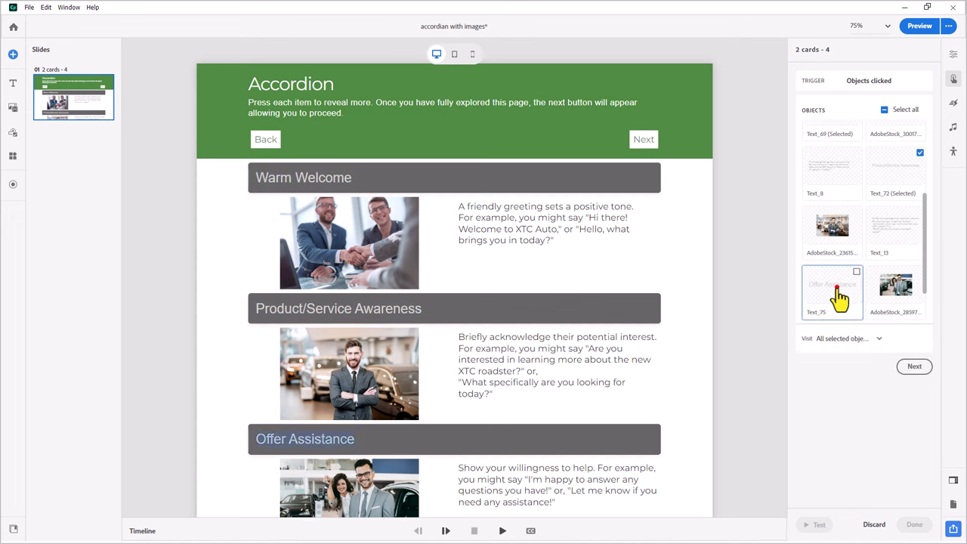
left_click(839, 294)
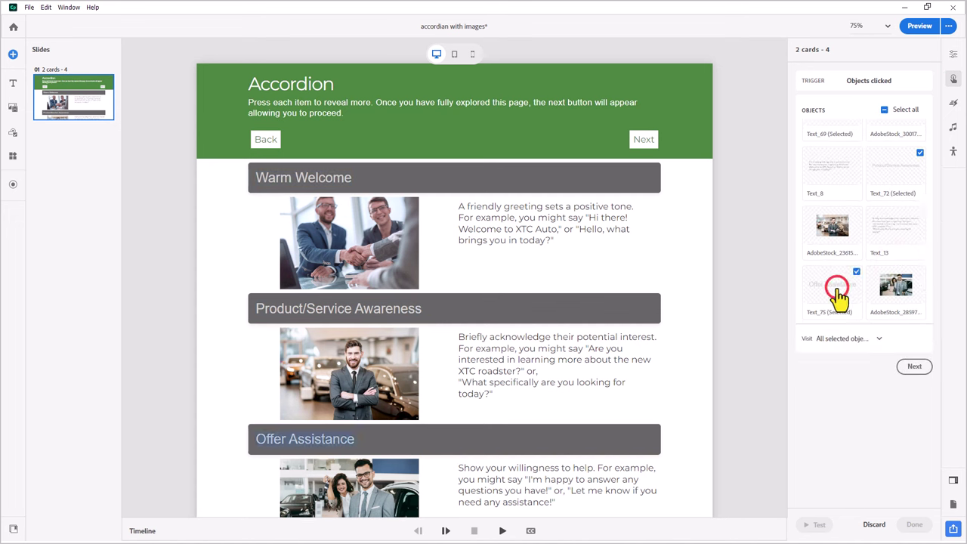
left_click(918, 369)
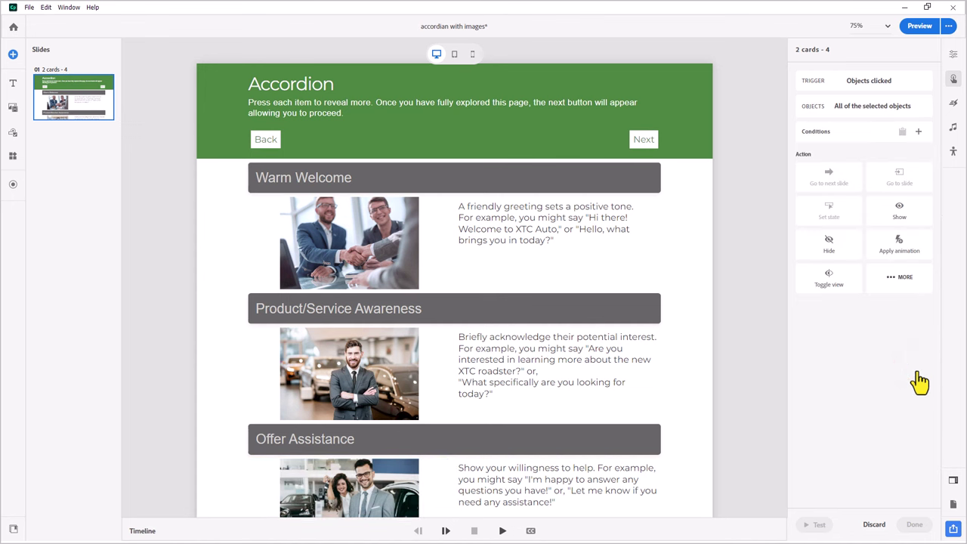
- Give the slide interaction a Show action targeting the Next button and finish it
left_click(899, 210)
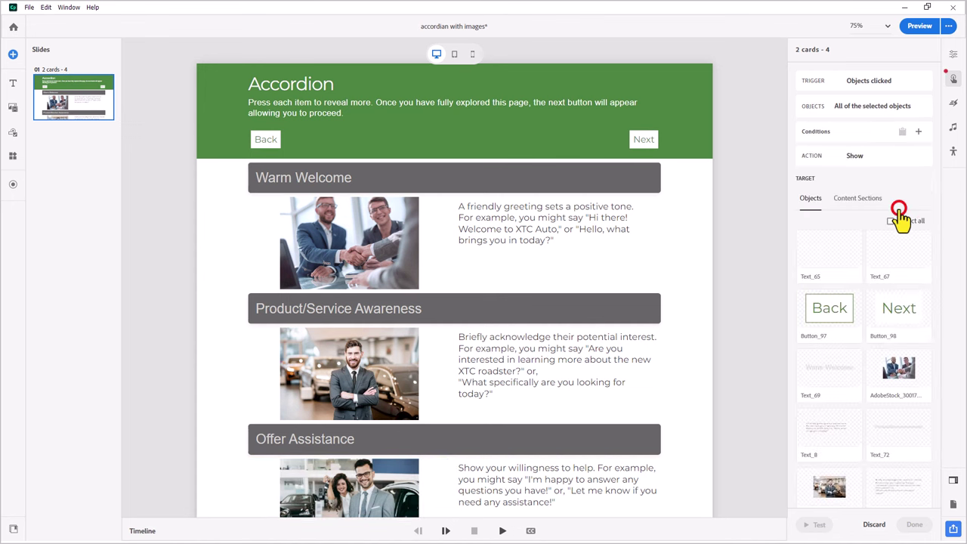
left_click(899, 316)
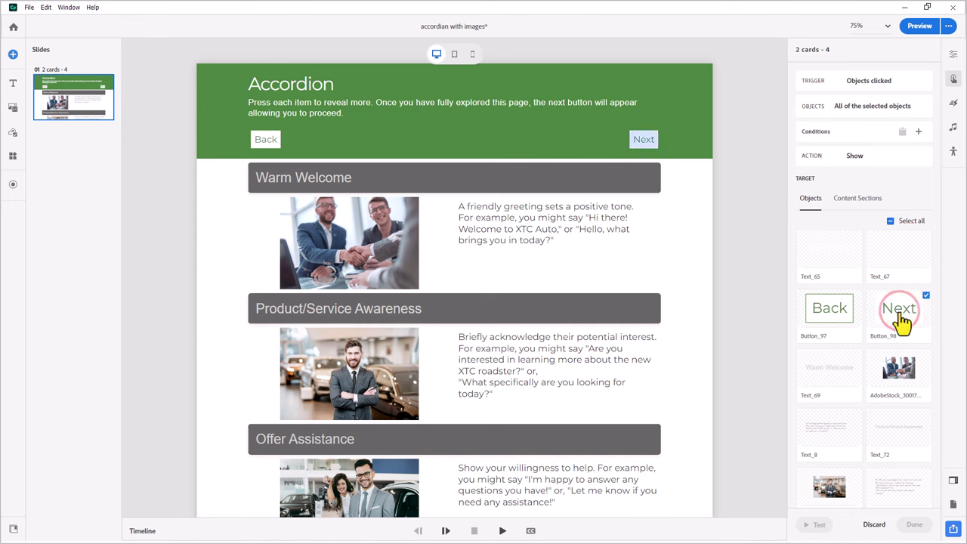
scroll(903, 323, "down", 5)
left_click(916, 495)
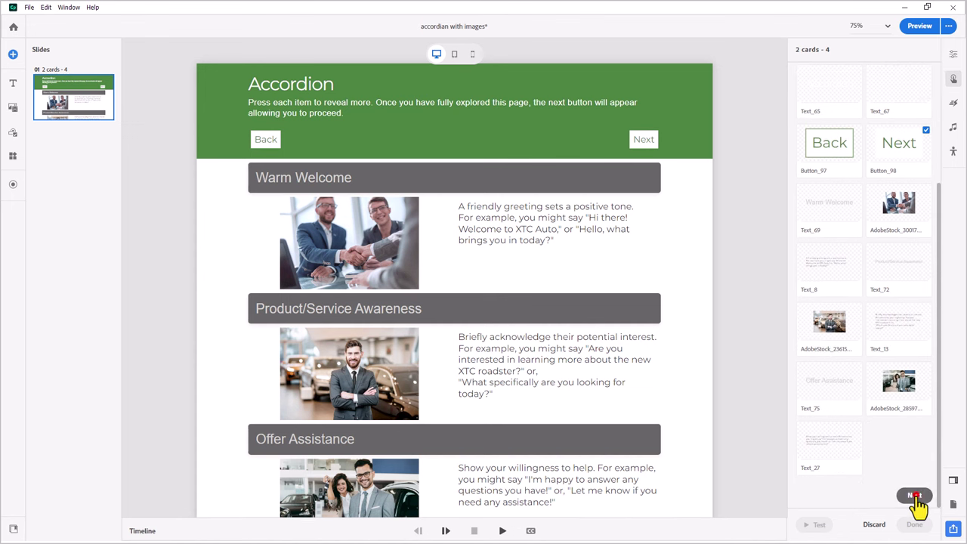
left_click(915, 523)
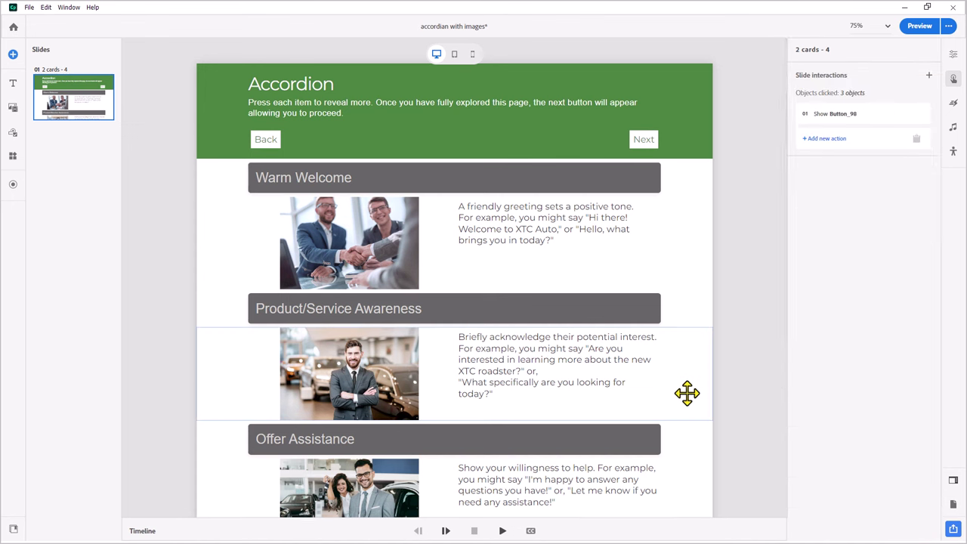
left_click(752, 157)
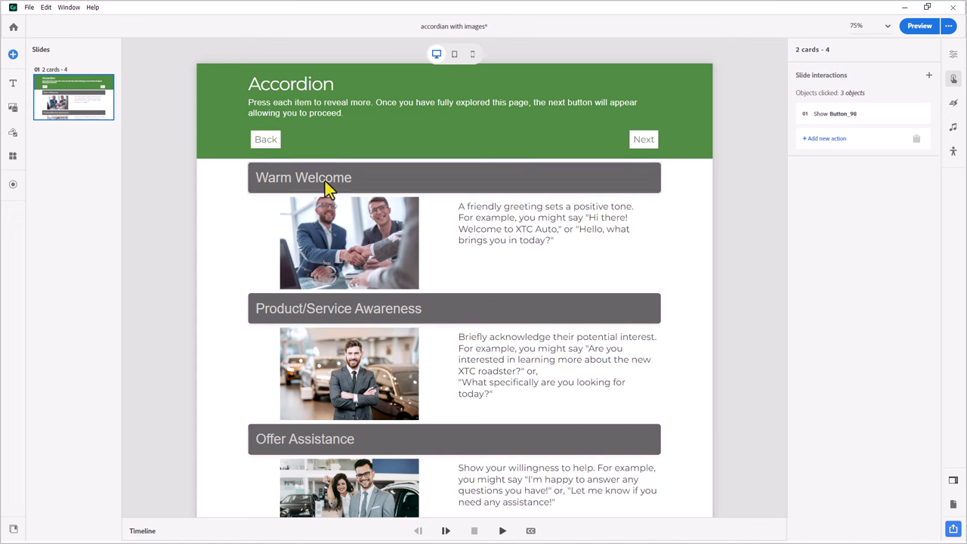
- Give the Warm Welcome heading text a Click/Tap interaction with a Pause timeline action
left_click(303, 181)
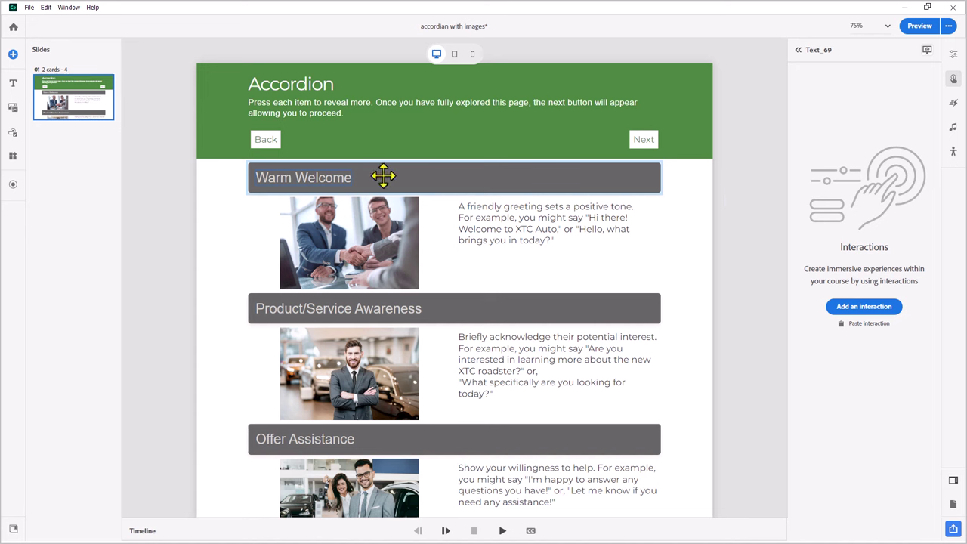
left_click(288, 179)
left_click(871, 308)
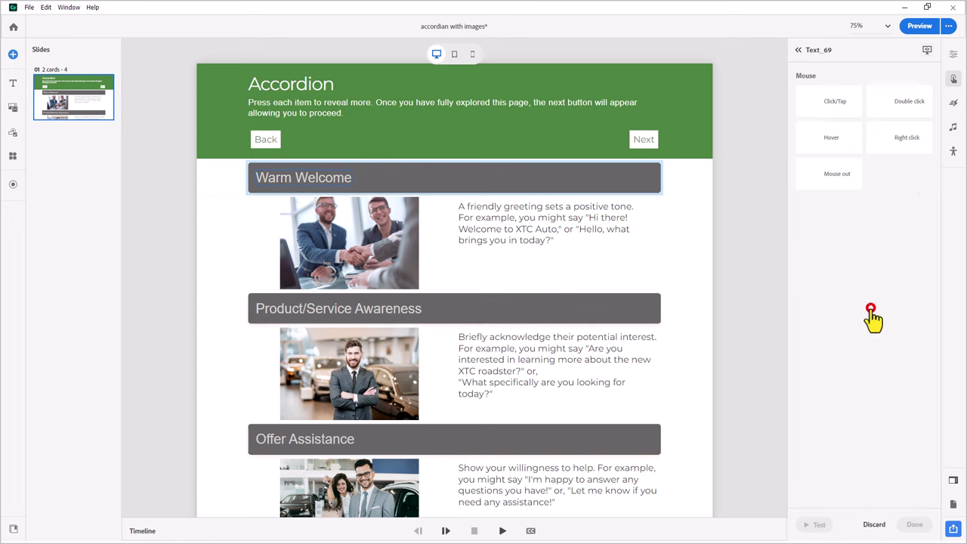
left_click(827, 111)
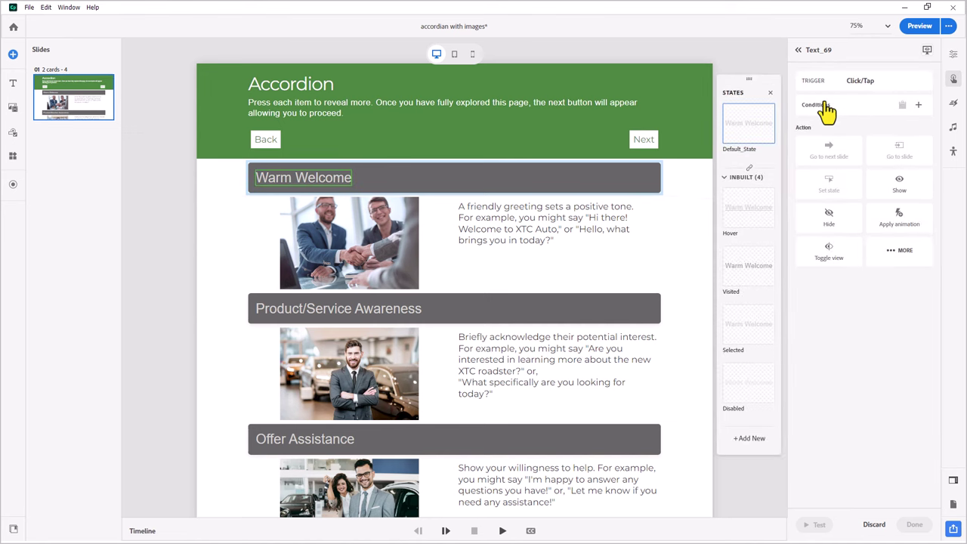
left_click(900, 254)
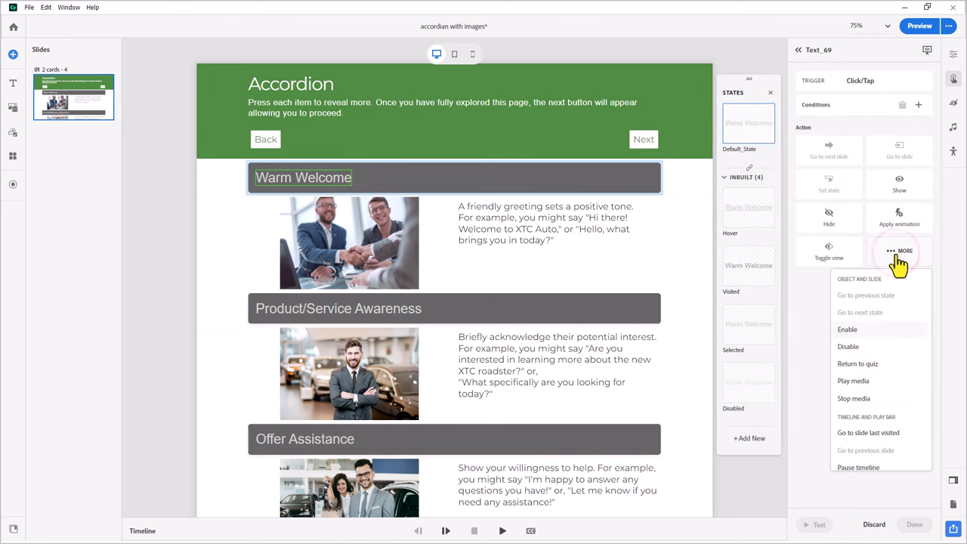
scroll(881, 459, "down", 1)
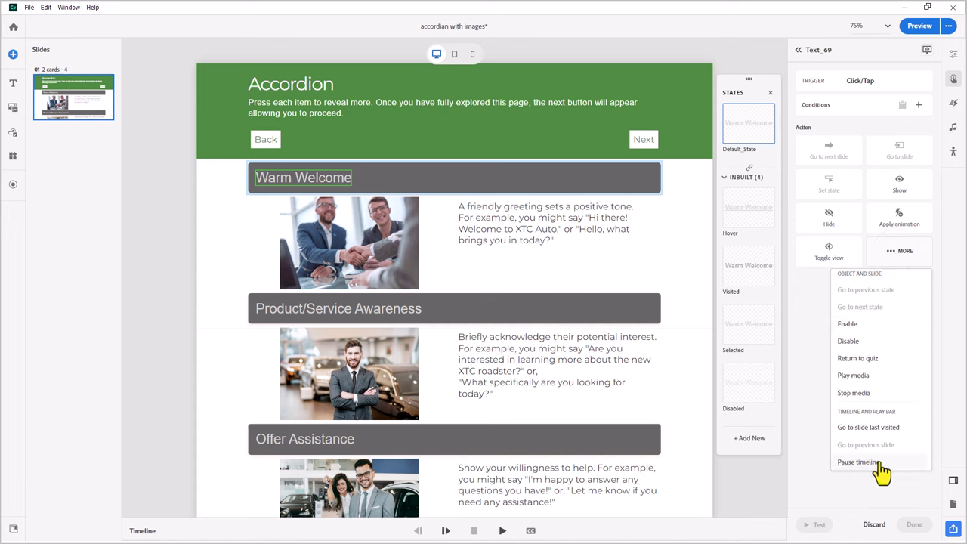
left_click(882, 463)
left_click(927, 521)
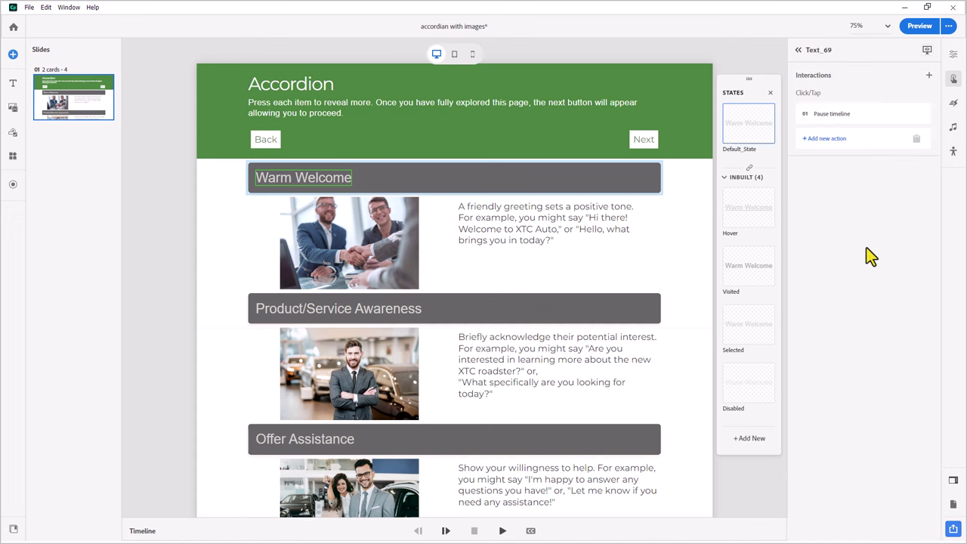
- Add a Stop media action to the Warm Welcome heading's Click/Tap interaction
left_click(827, 140)
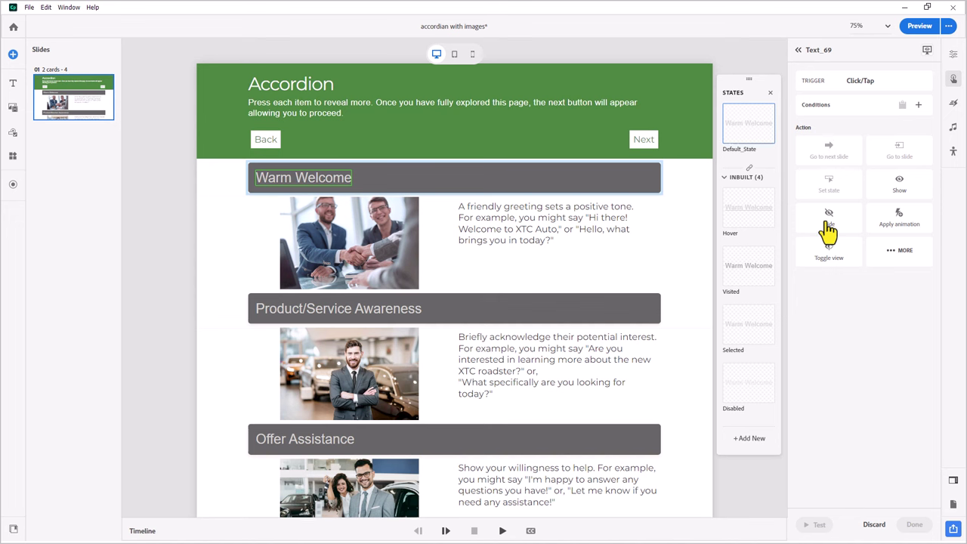
left_click(906, 257)
left_click(863, 394)
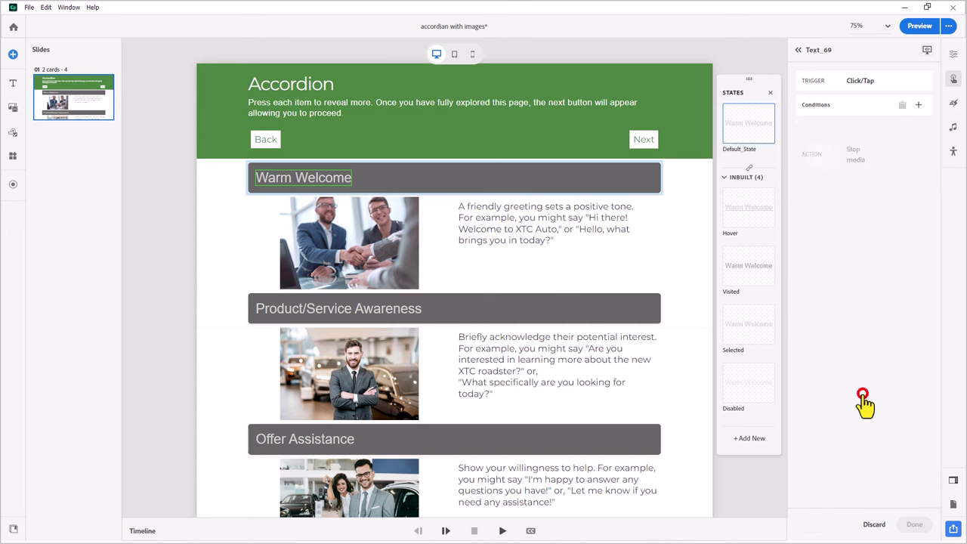
left_click(917, 524)
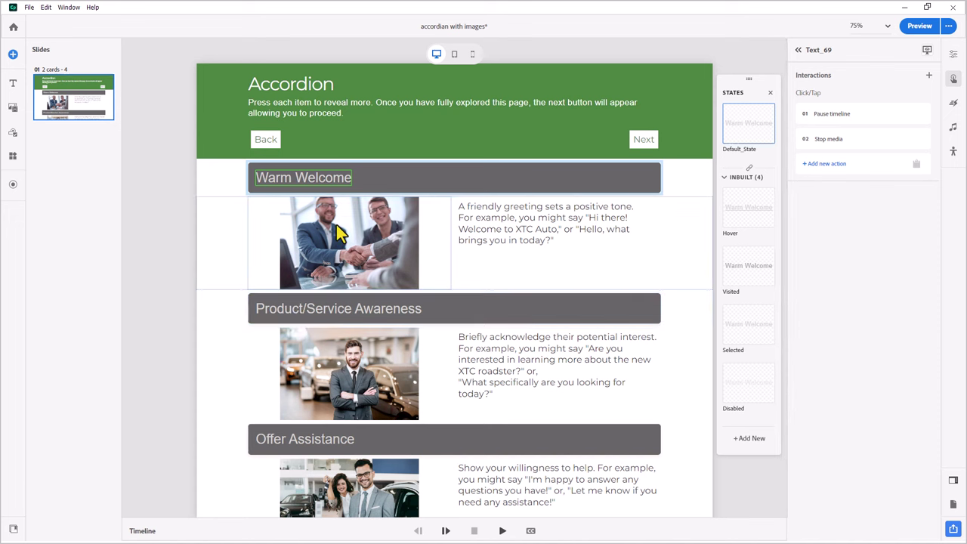
- Add a Hide action to the Warm Welcome heading targeting the content sections Image_15, Image_16 and Image_17
left_click(824, 168)
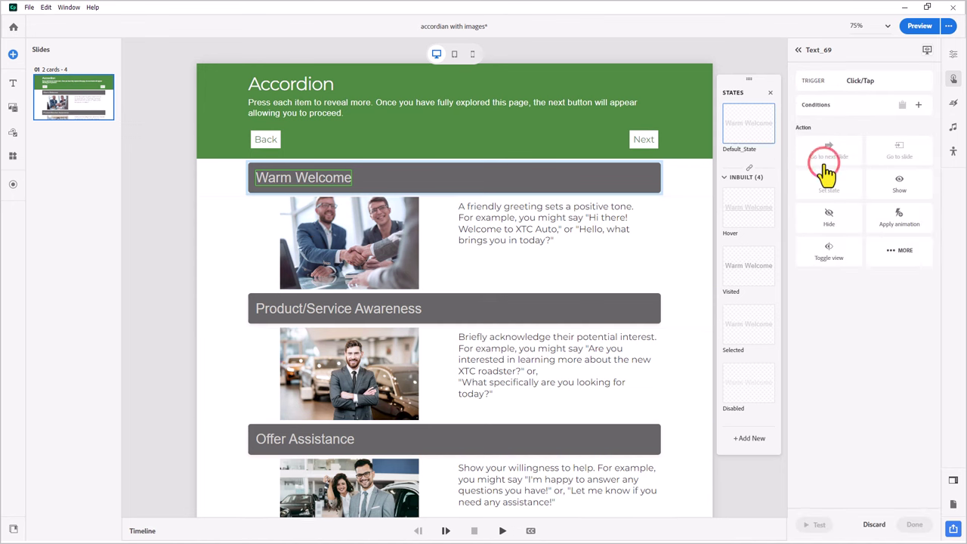
left_click(828, 219)
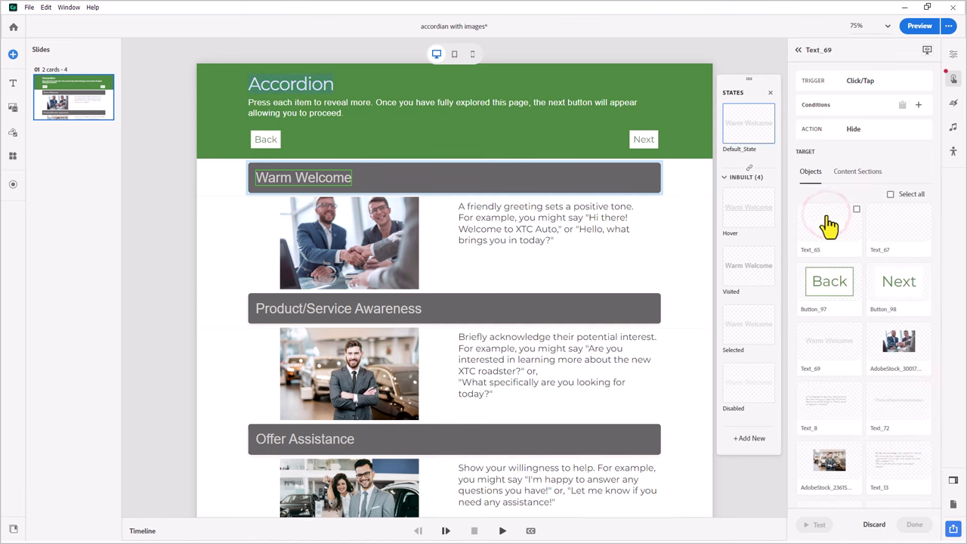
left_click(856, 175)
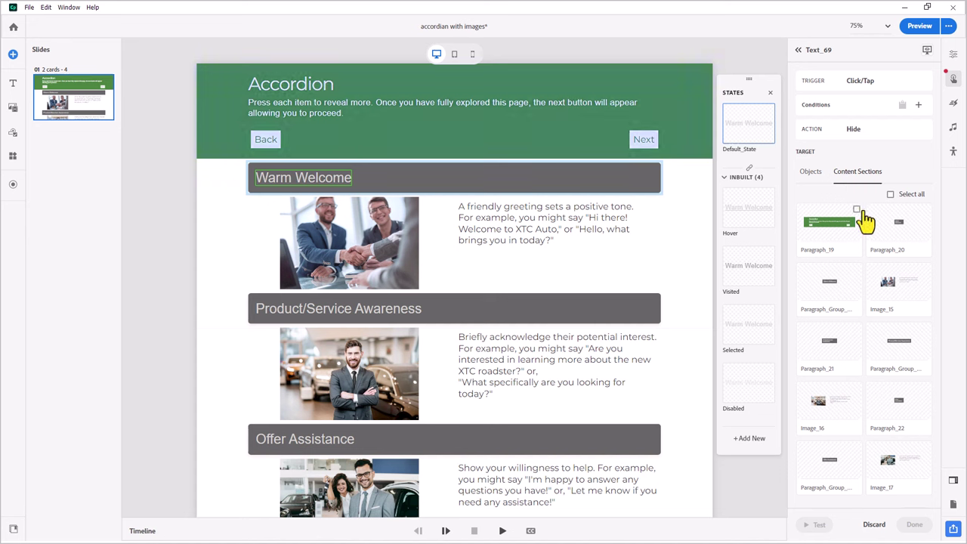
mouse_move(901, 291)
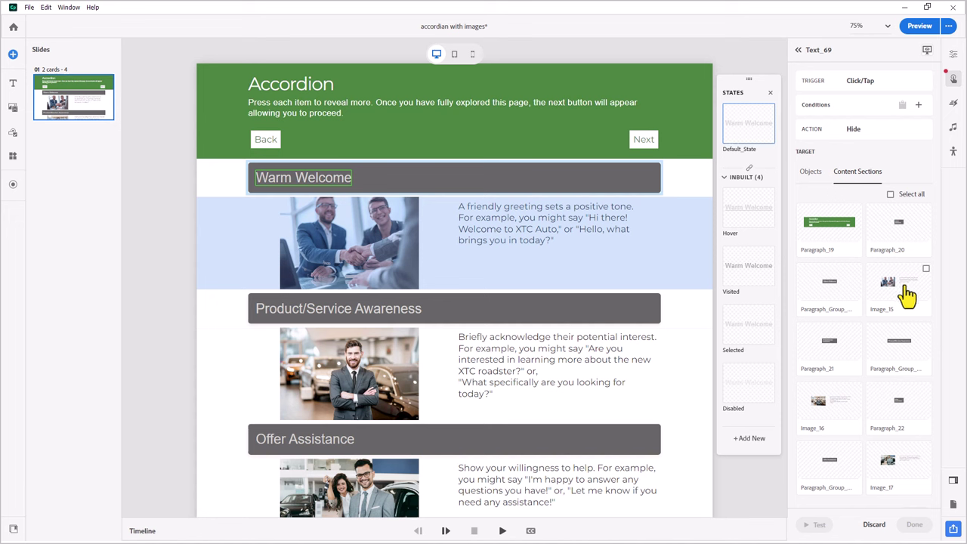
left_click(905, 285)
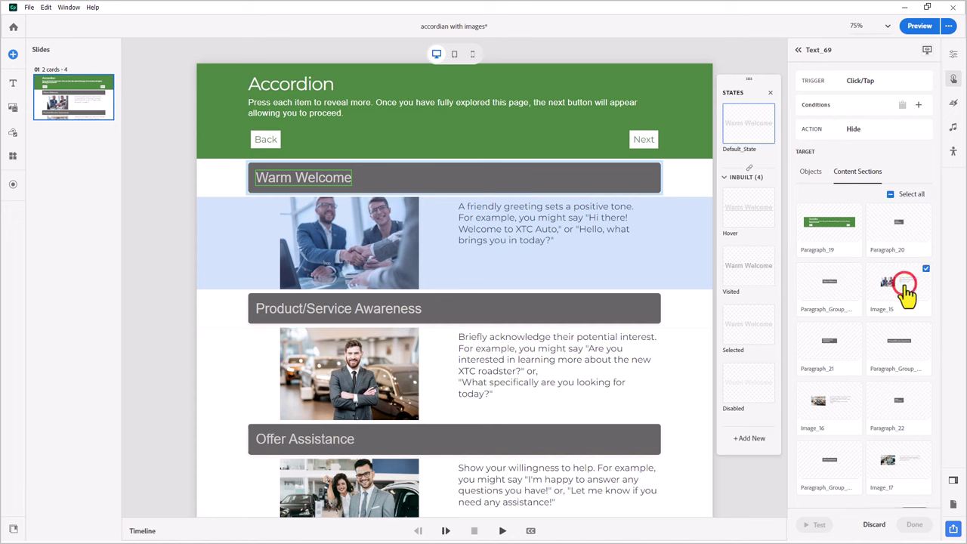
left_click(837, 406)
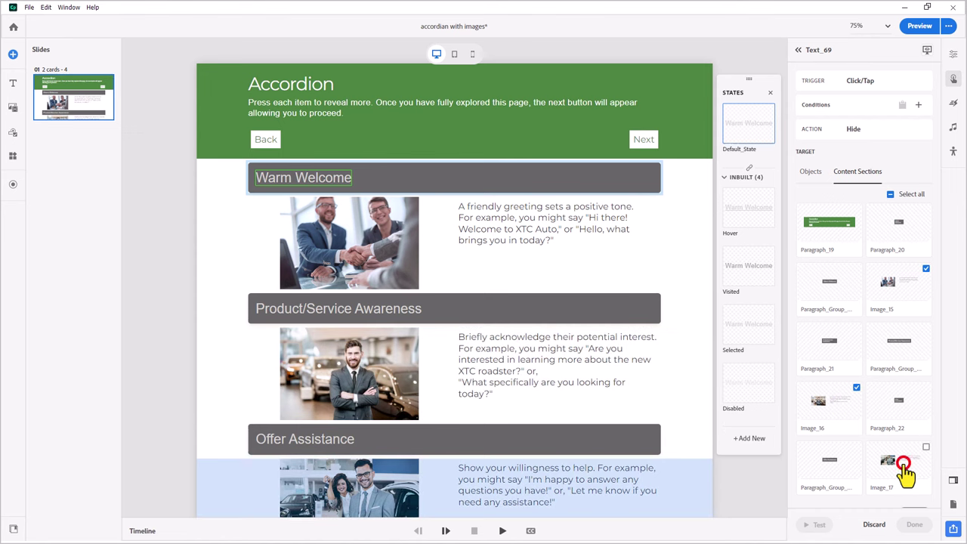
left_click(904, 464)
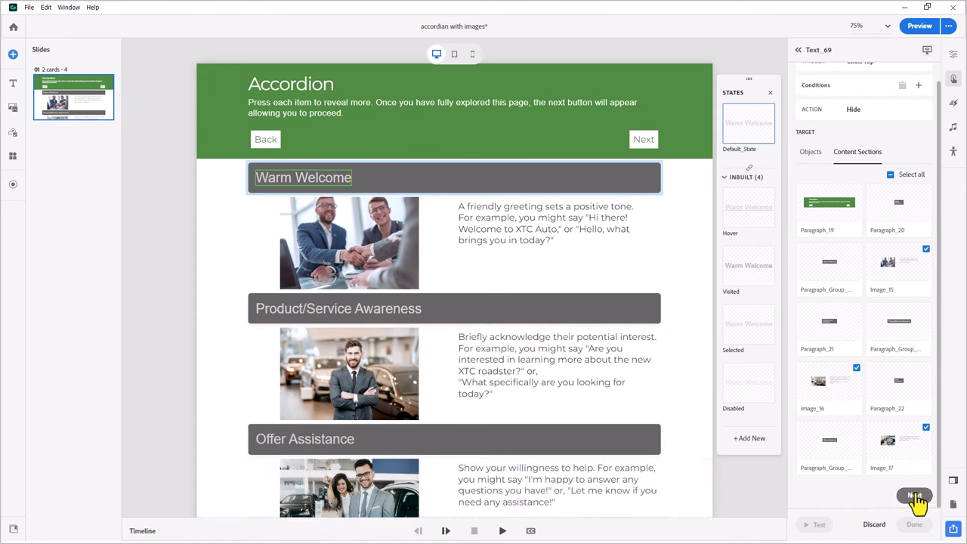
left_click(915, 495)
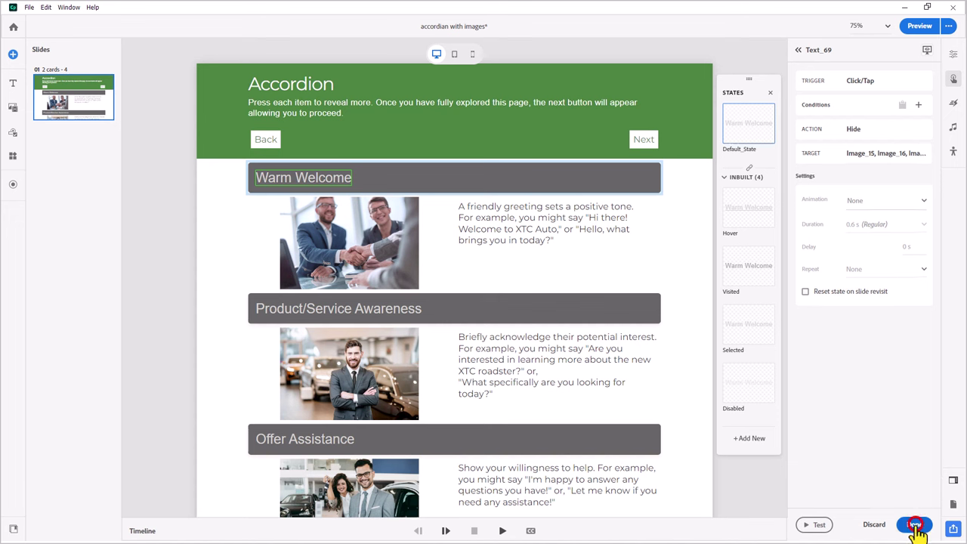
left_click(916, 527)
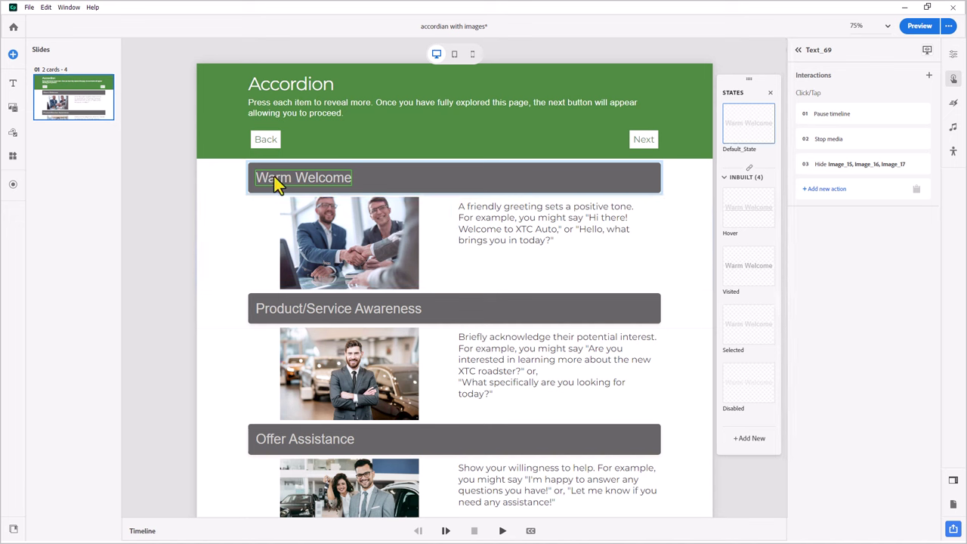
- Copy the Warm Welcome heading's interactions and paste them onto the Product/Service Awareness heading text
right_click(324, 185)
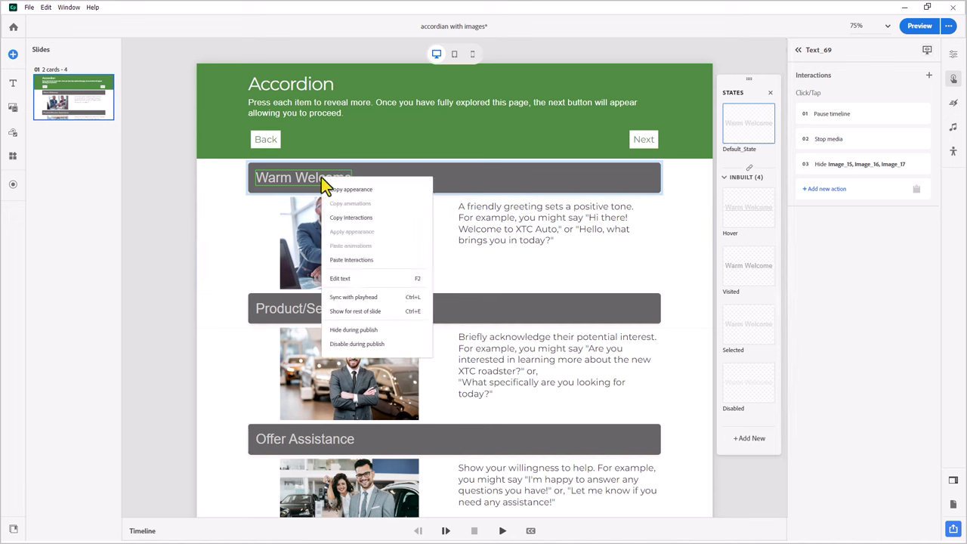
left_click(352, 217)
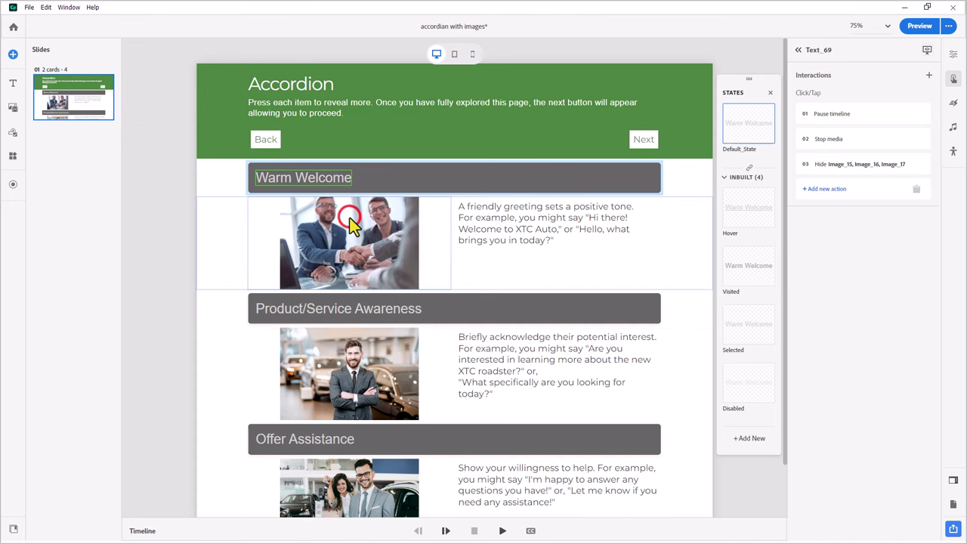
left_click(335, 310)
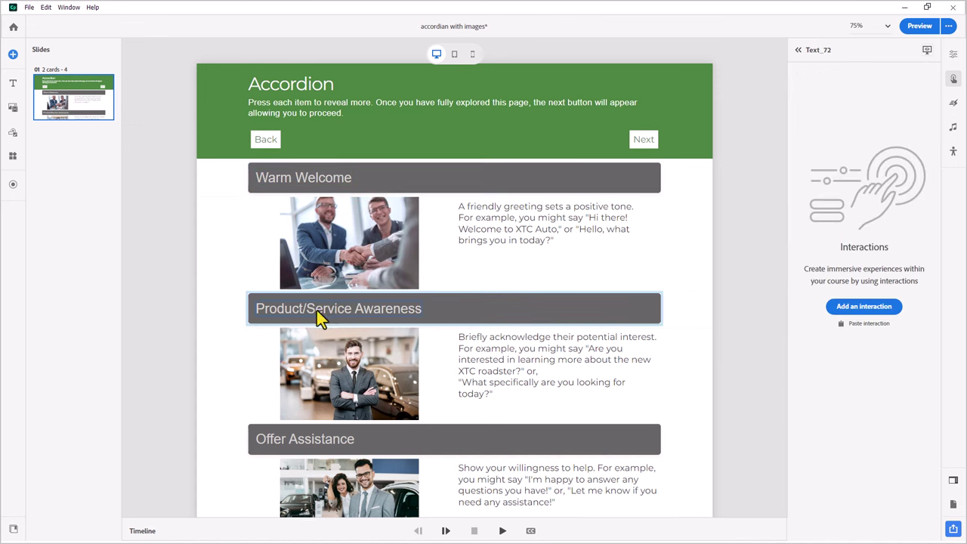
right_click(317, 310)
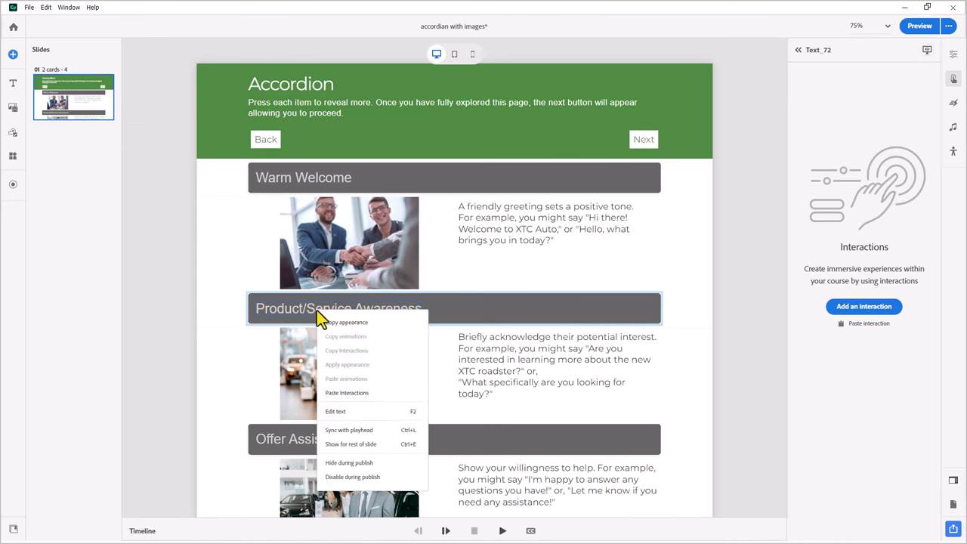
left_click(346, 394)
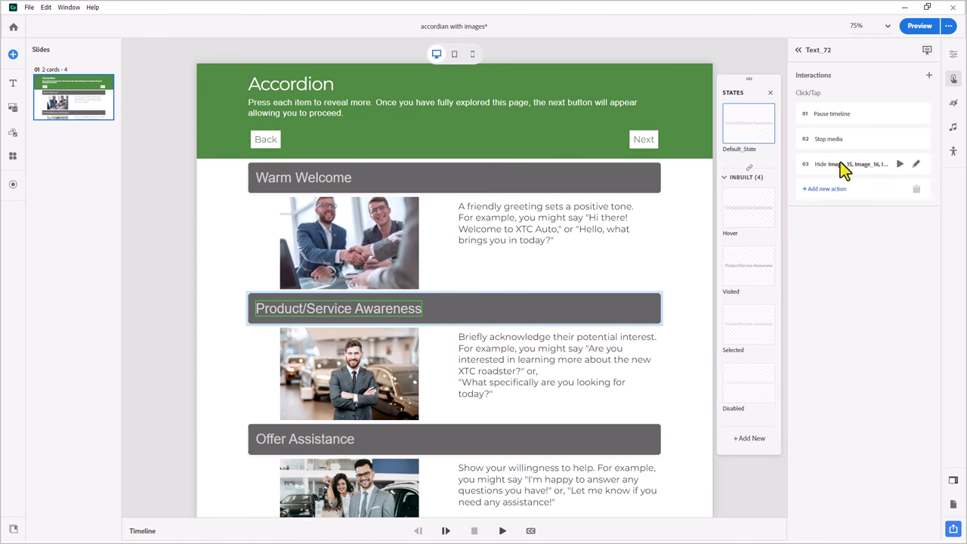
- Paste the copied interactions onto the Offer Assistance heading text
left_click(287, 446)
right_click(287, 446)
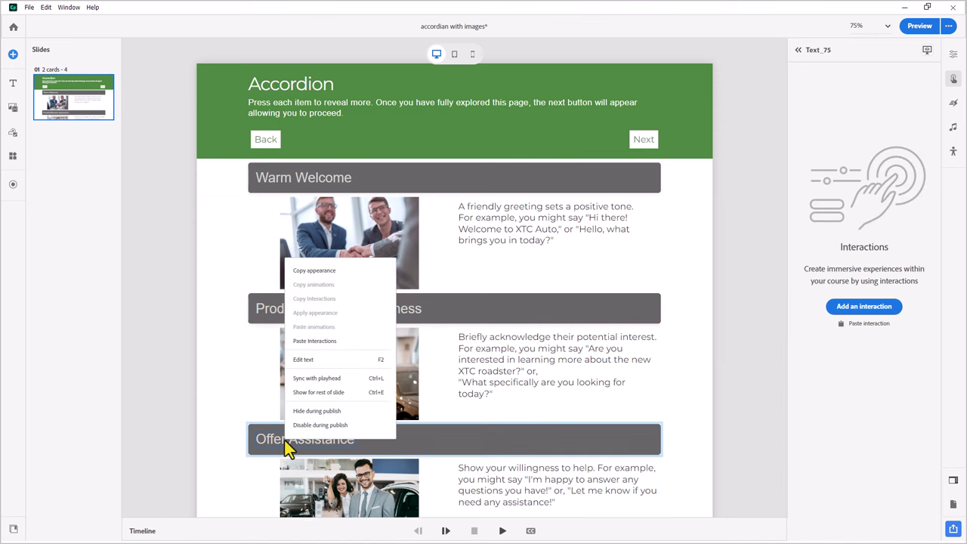
left_click(331, 344)
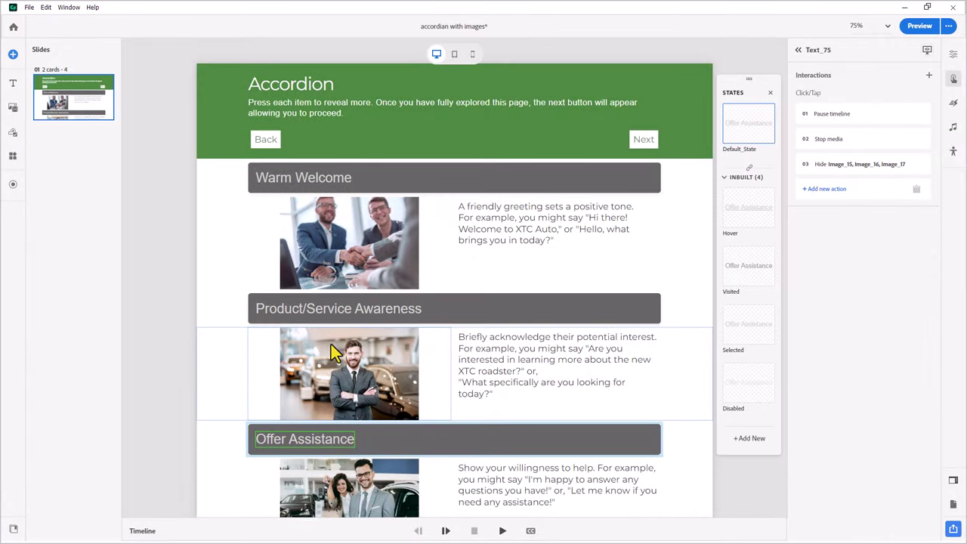
- Add a Show action to the Warm Welcome heading targeting the content section Image_15
left_click(324, 177)
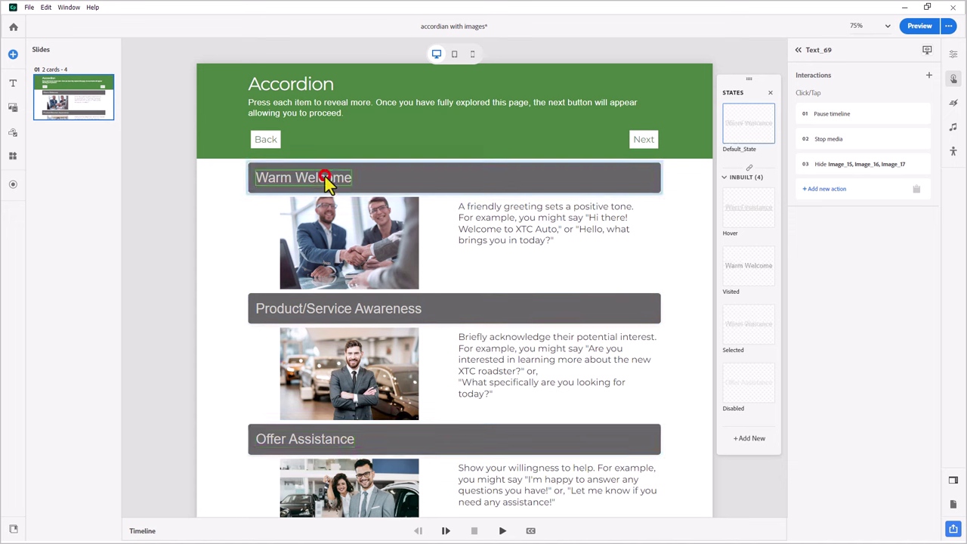
left_click(286, 179)
left_click(826, 190)
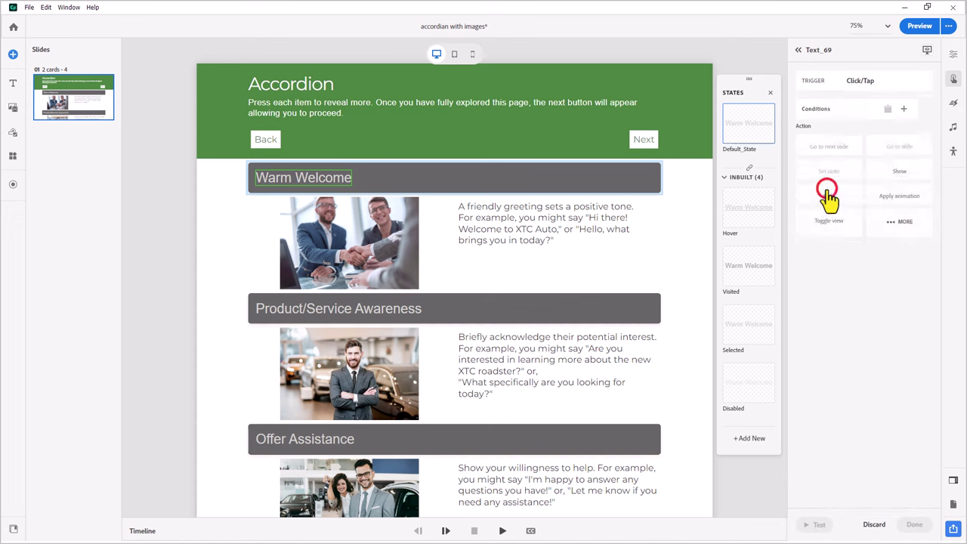
left_click(892, 185)
left_click(862, 173)
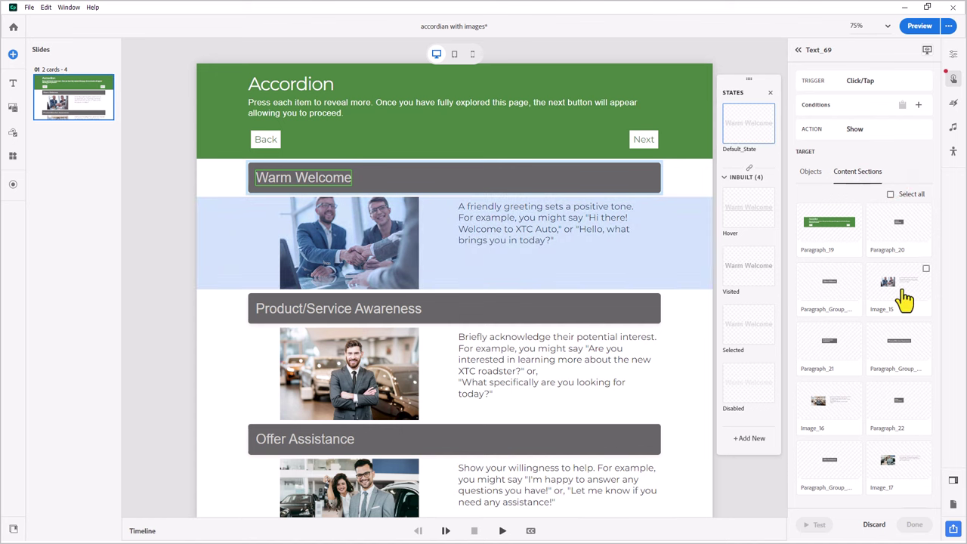
left_click(903, 294)
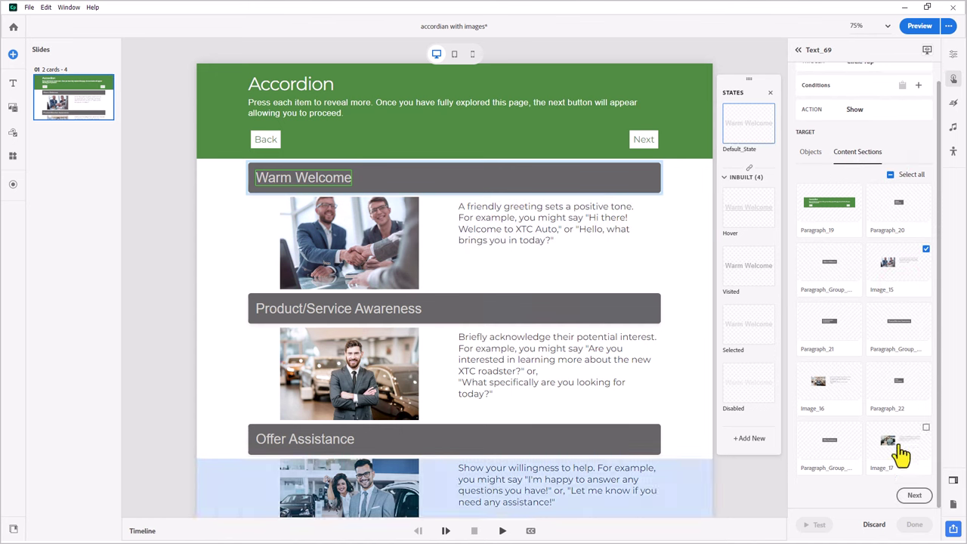
left_click(915, 496)
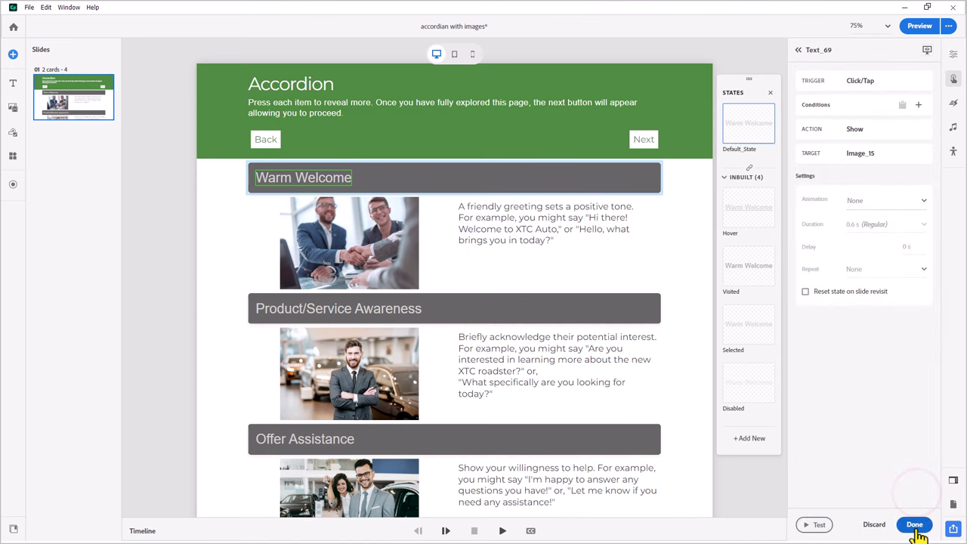
left_click(915, 525)
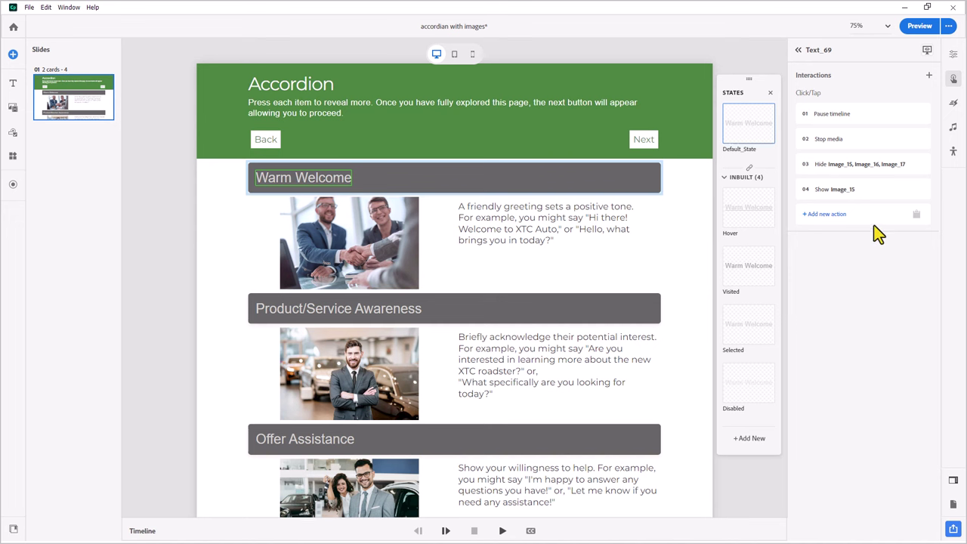
- Add a Play media action to the Warm Welcome heading that plays the audio file Accord01.mp3
left_click(825, 215)
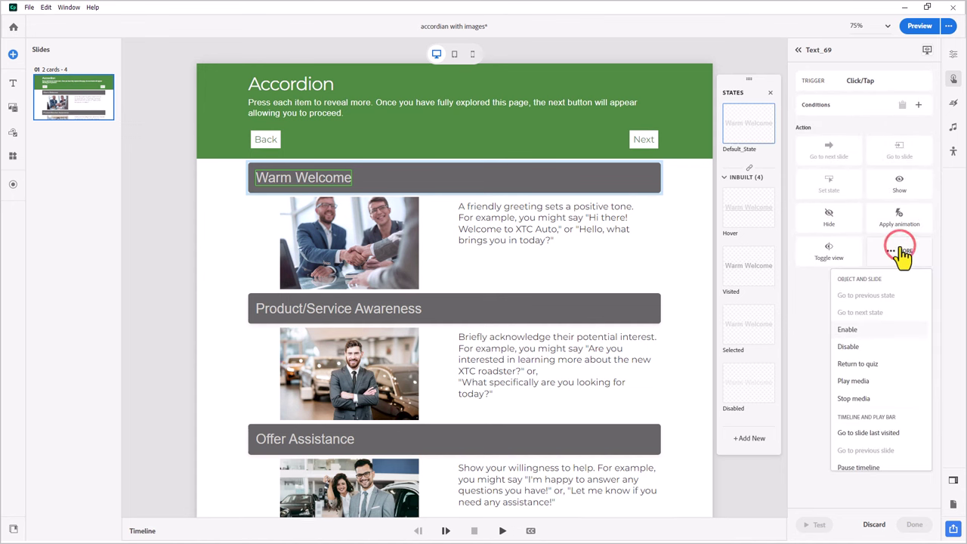
left_click(865, 384)
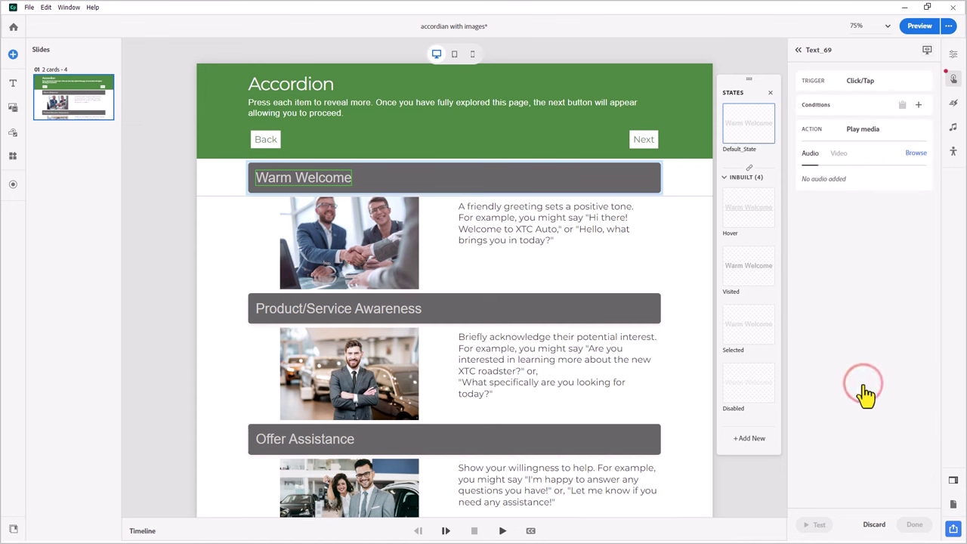
left_click(912, 153)
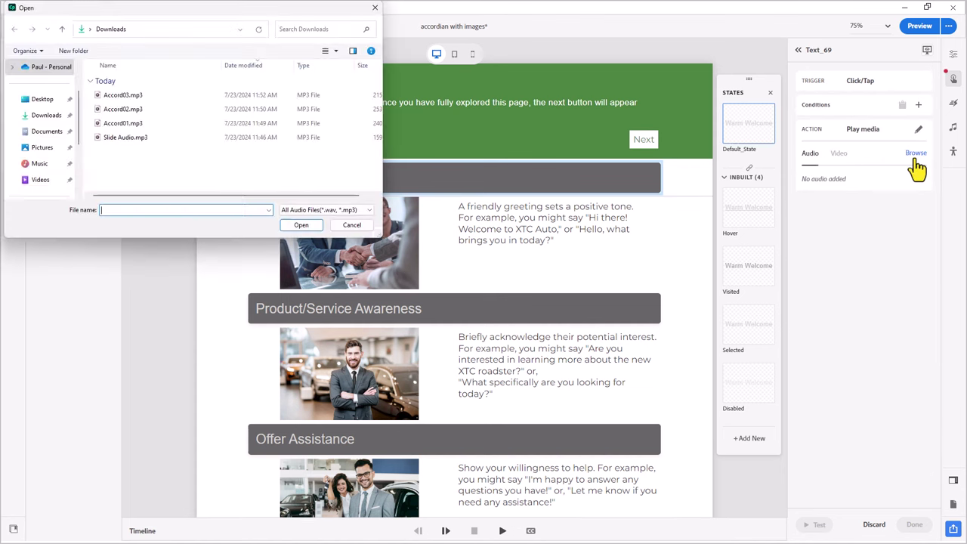
left_click(125, 127)
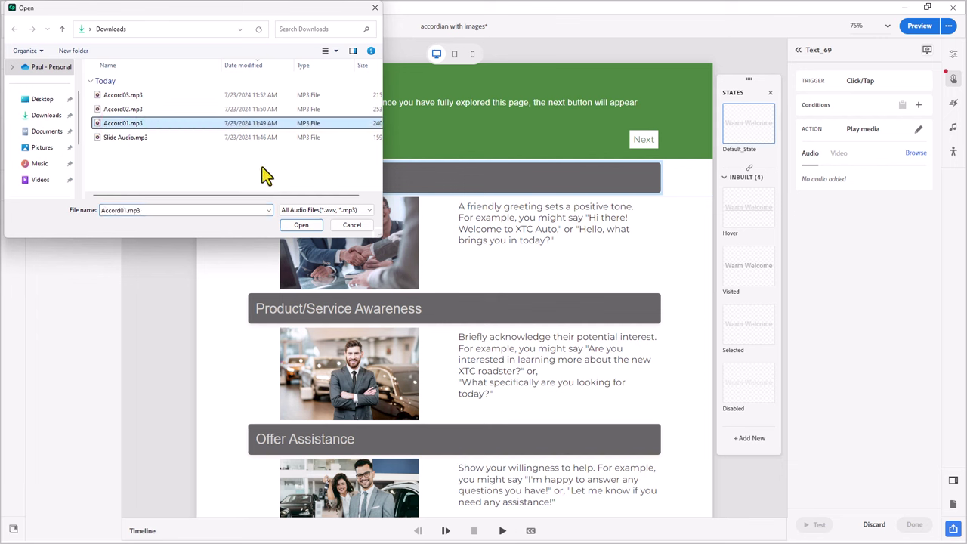
left_click(301, 225)
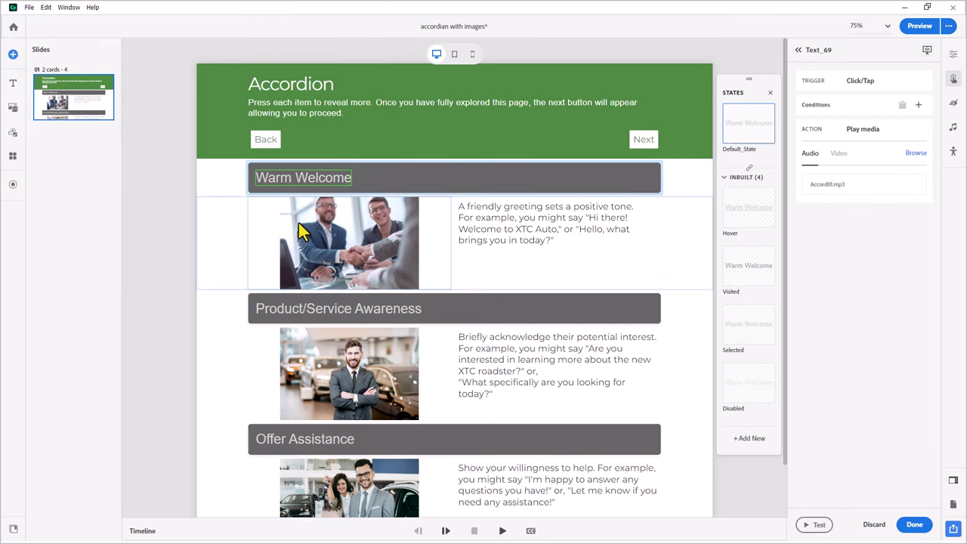
left_click(914, 525)
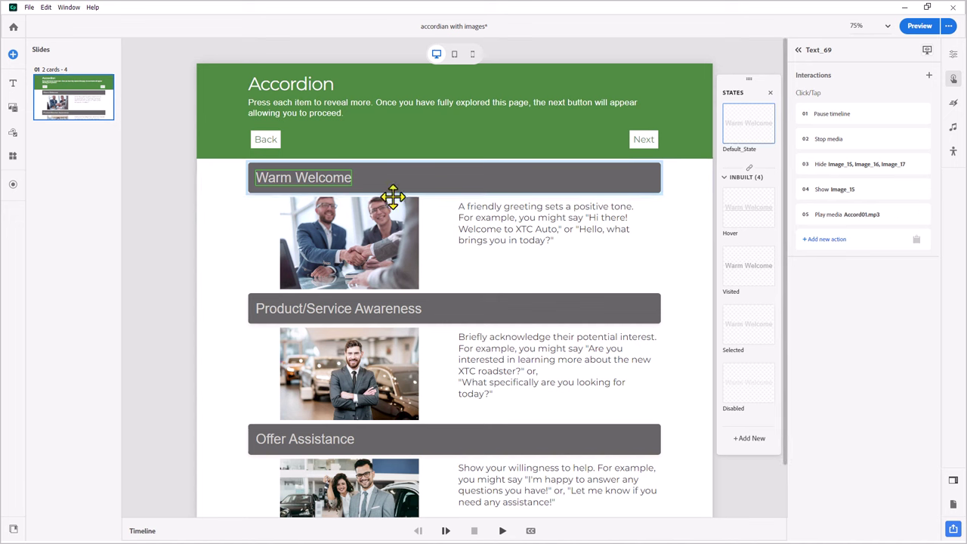
- Group all five actions of the Warm Welcome heading, from Pause timeline through Play media, into one block
left_click(872, 116)
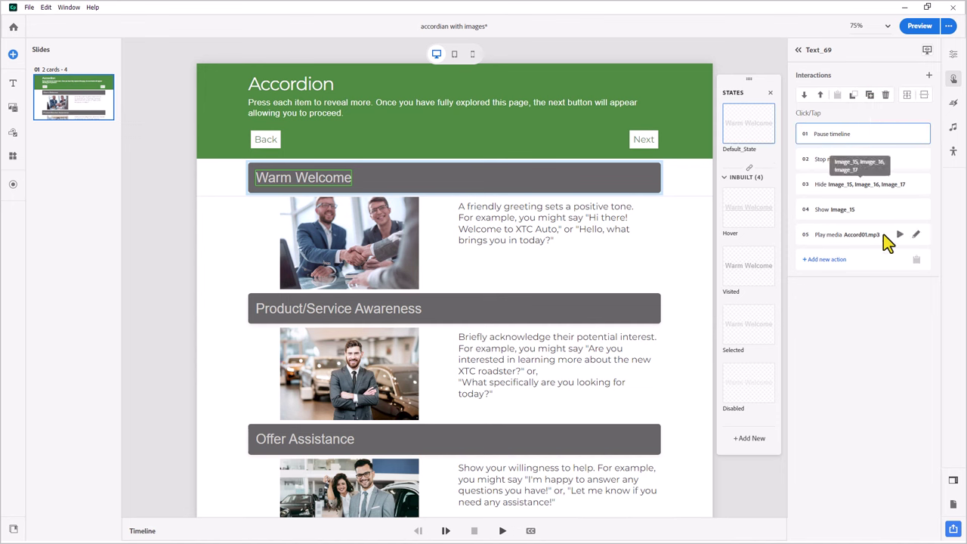
left_click(883, 239, "shift")
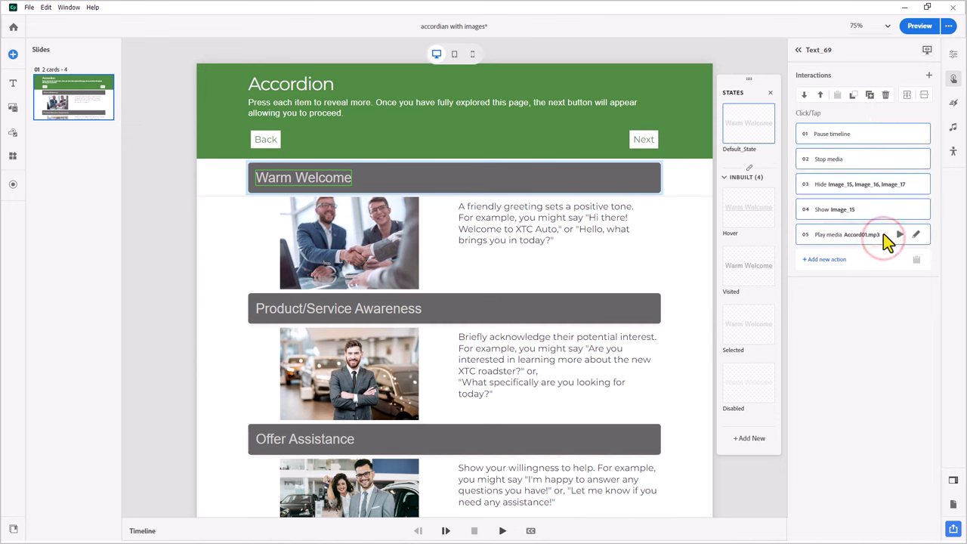
left_click(907, 95)
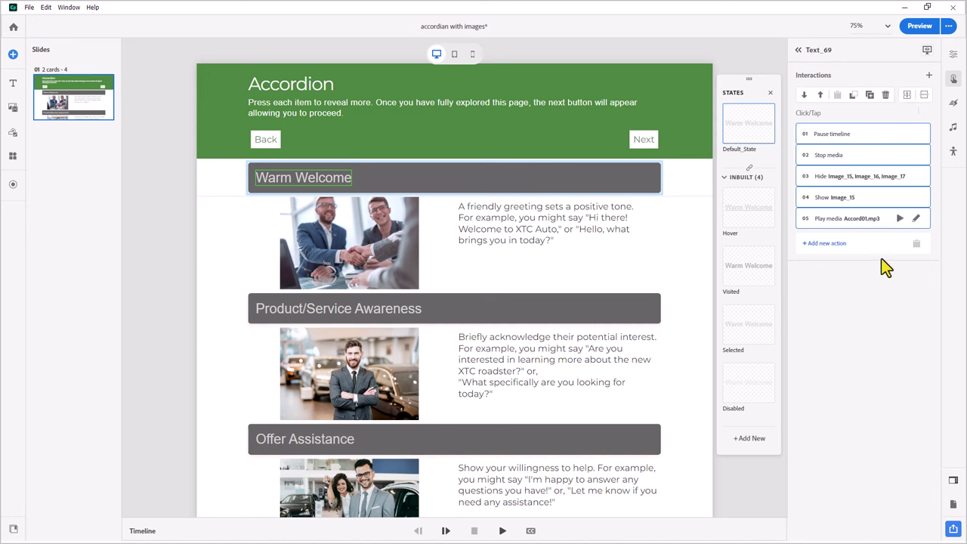
- Add a Show action to the Product/Service Awareness heading text targeting the content section Image_16
left_click(288, 307)
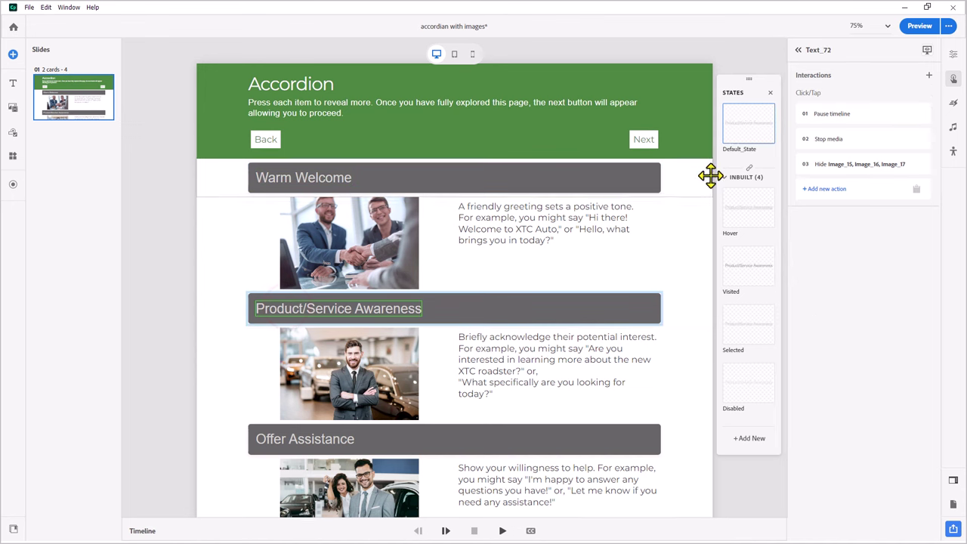
left_click(823, 189)
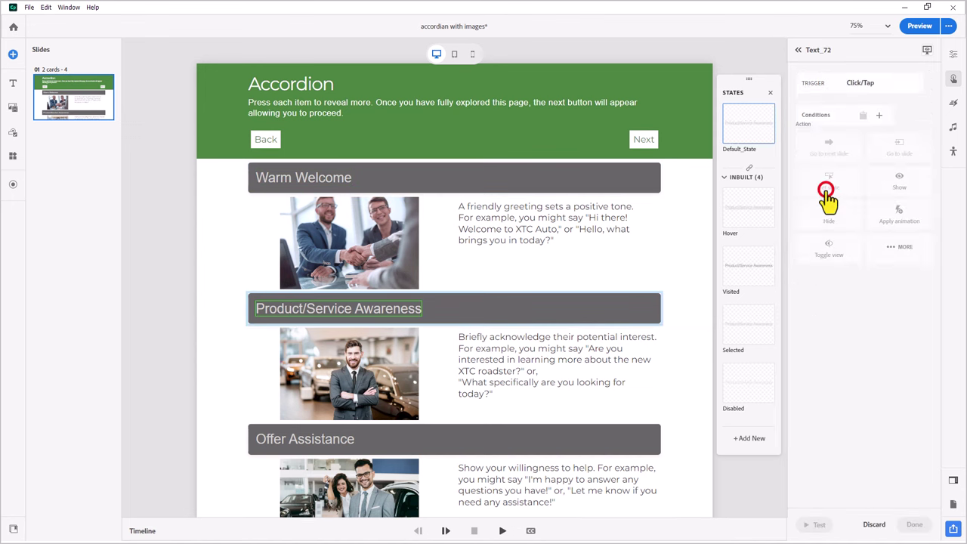
left_click(903, 189)
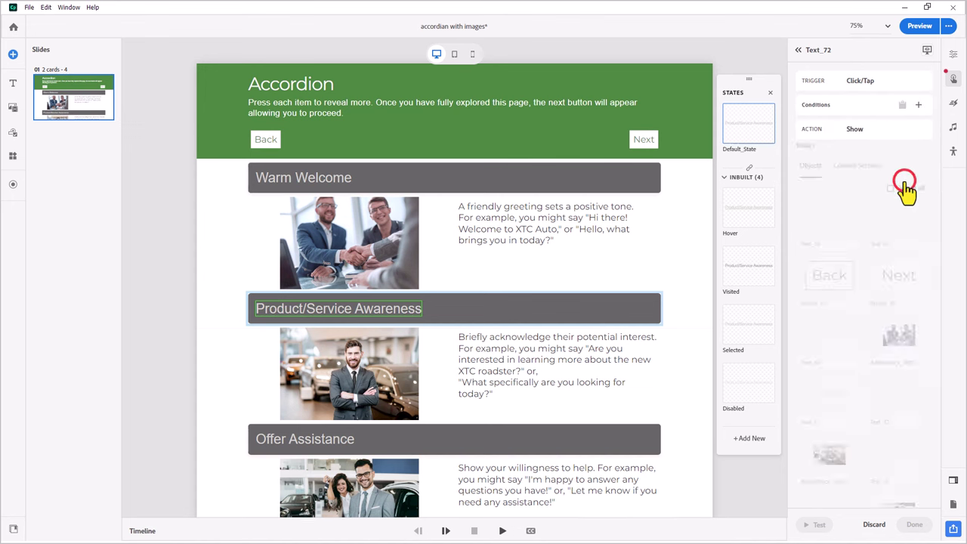
left_click(852, 174)
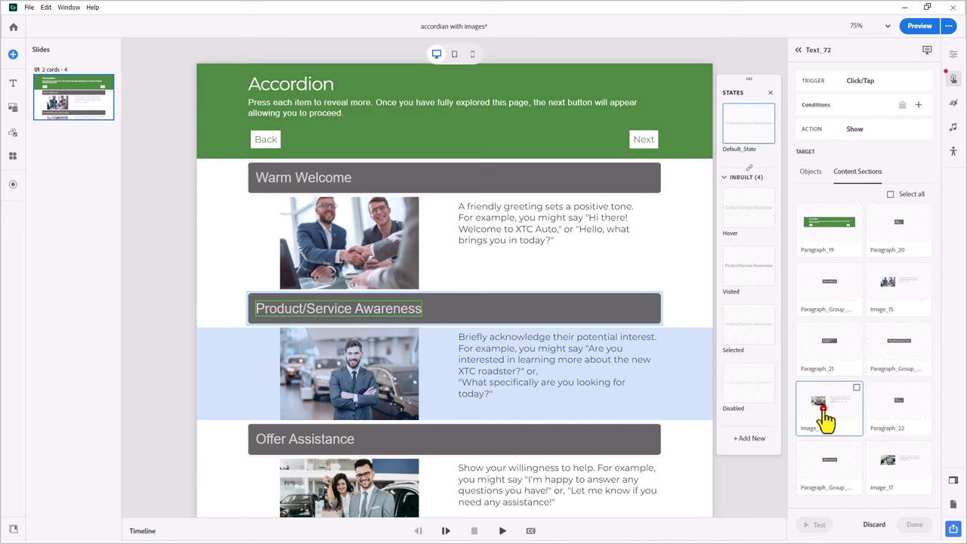
left_click(826, 420)
scroll(924, 446, "down", 2)
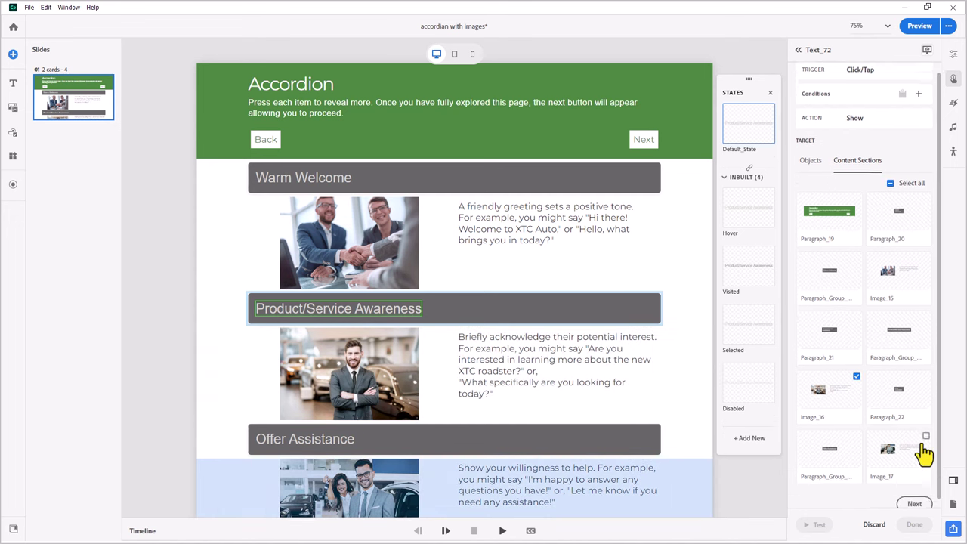
left_click(913, 496)
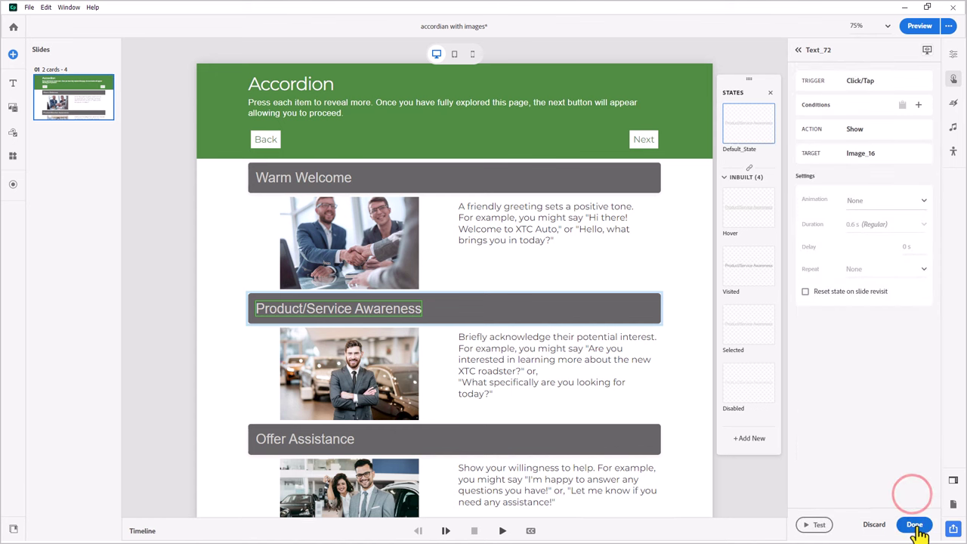
left_click(915, 525)
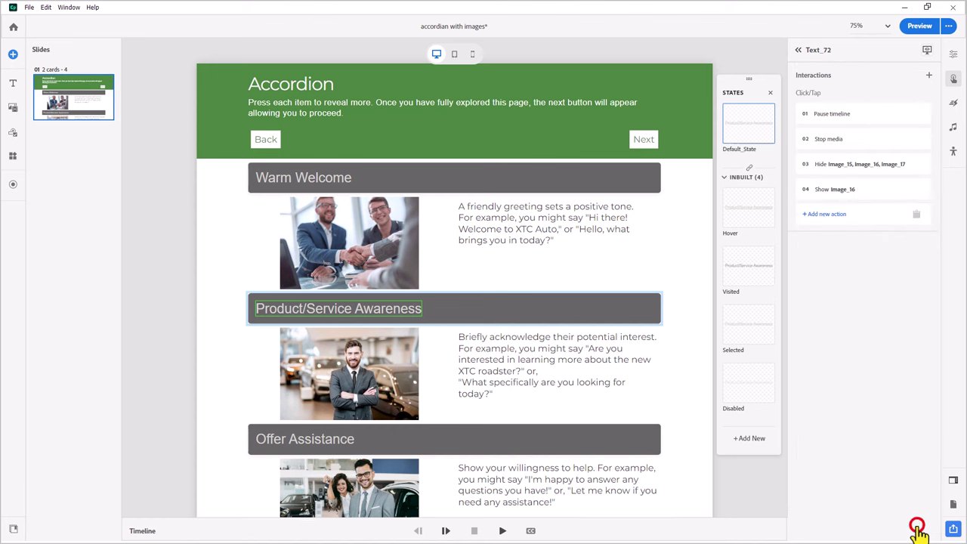
- Add a Play media action to the Product/Service Awareness heading that plays the audio file Accord02.mp3
left_click(826, 216)
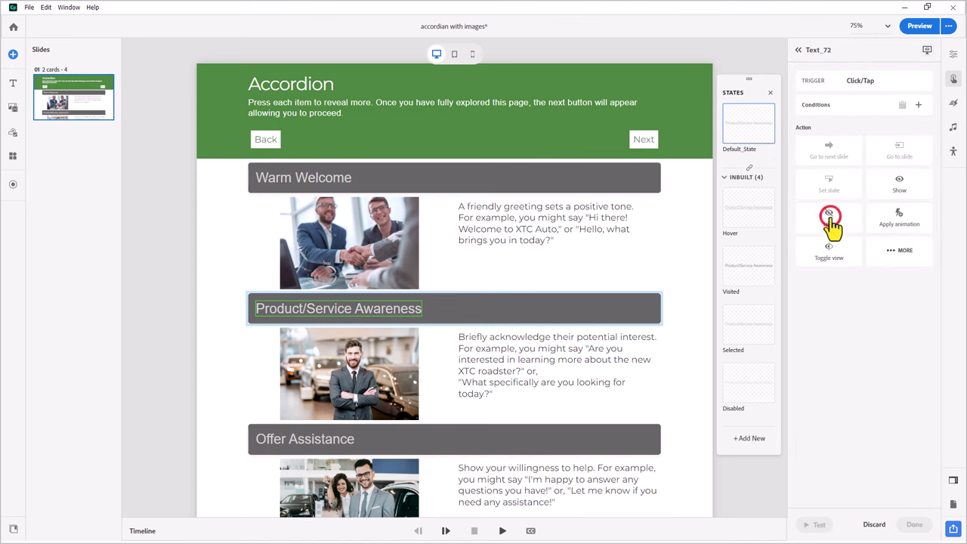
left_click(894, 254)
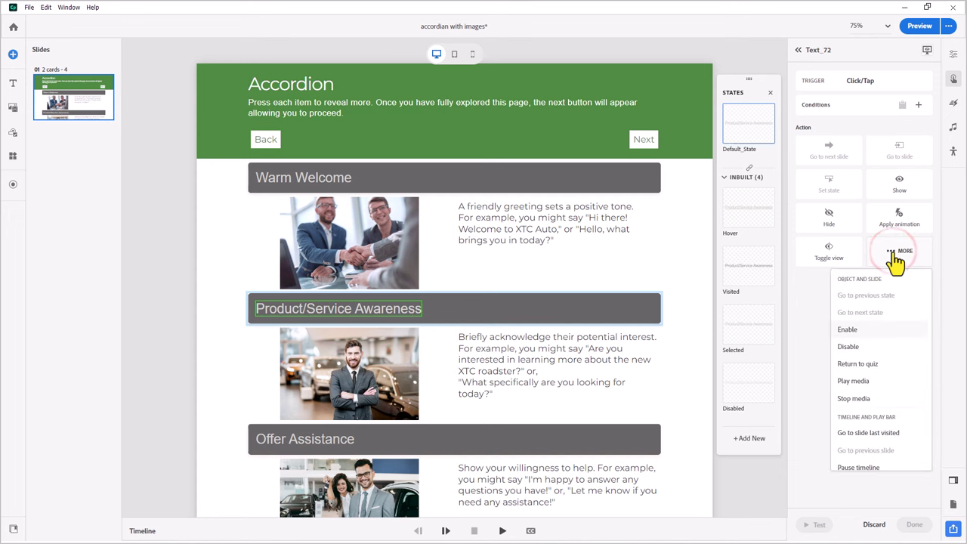
left_click(881, 380)
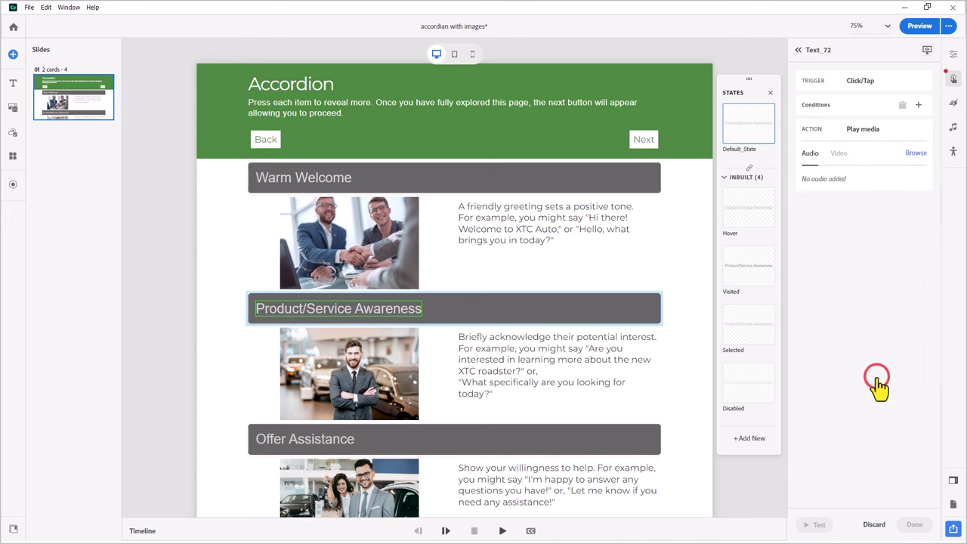
left_click(916, 149)
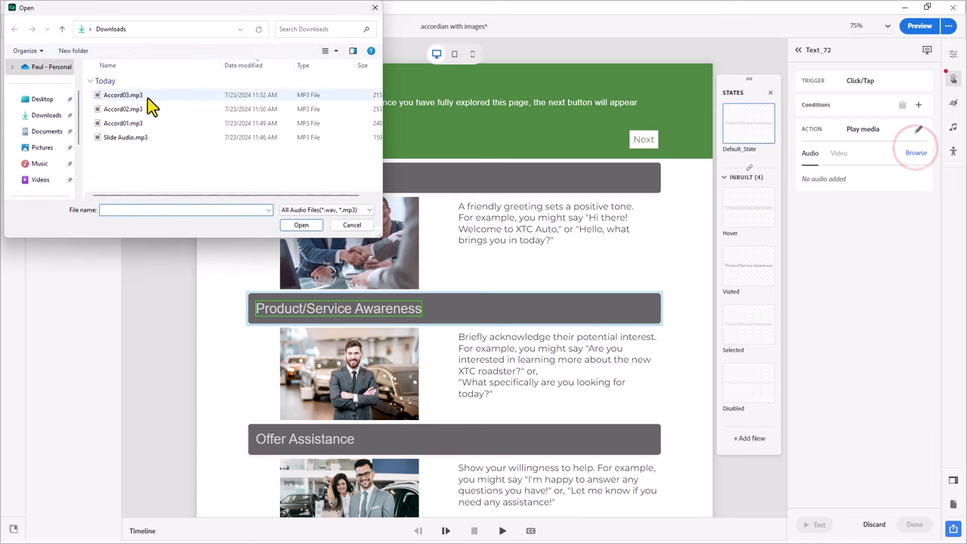
left_click(130, 109)
left_click(298, 225)
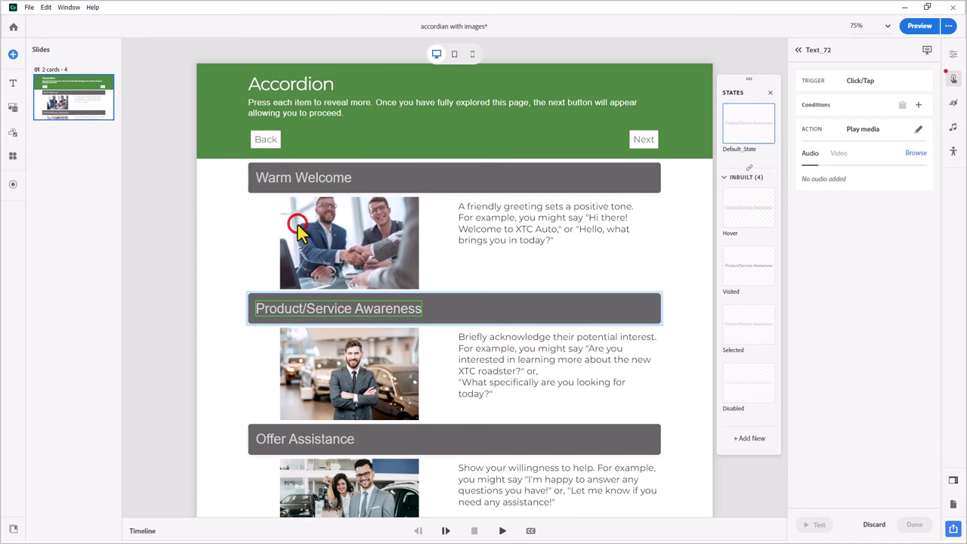
left_click(915, 524)
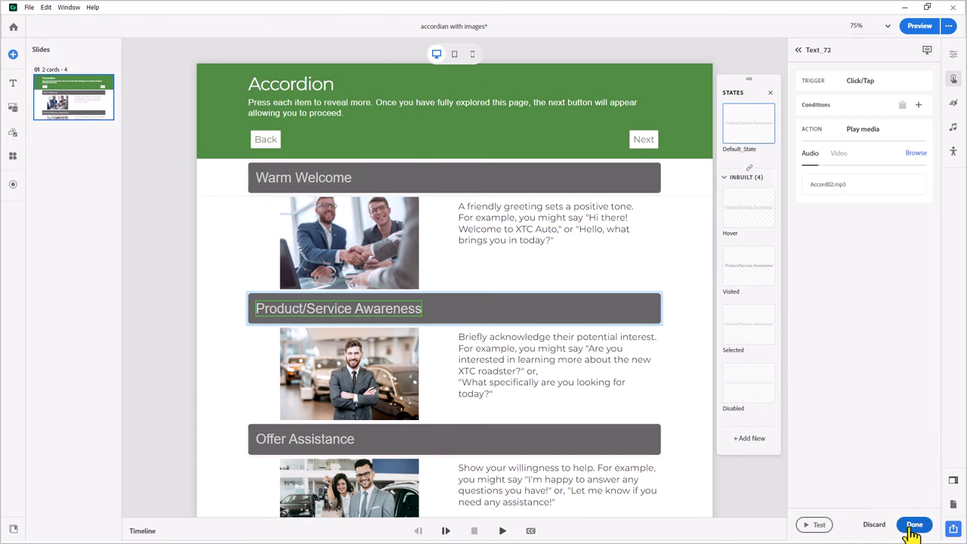
- Group all five actions of the Product/Service Awareness heading, from Pause timeline through Play media, into one block
mouse_move(891, 216)
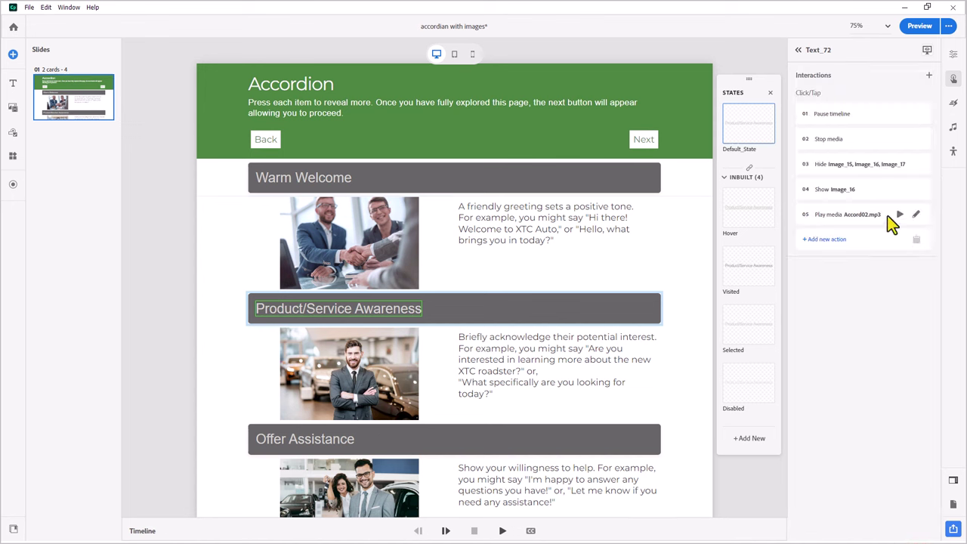
left_click(875, 113)
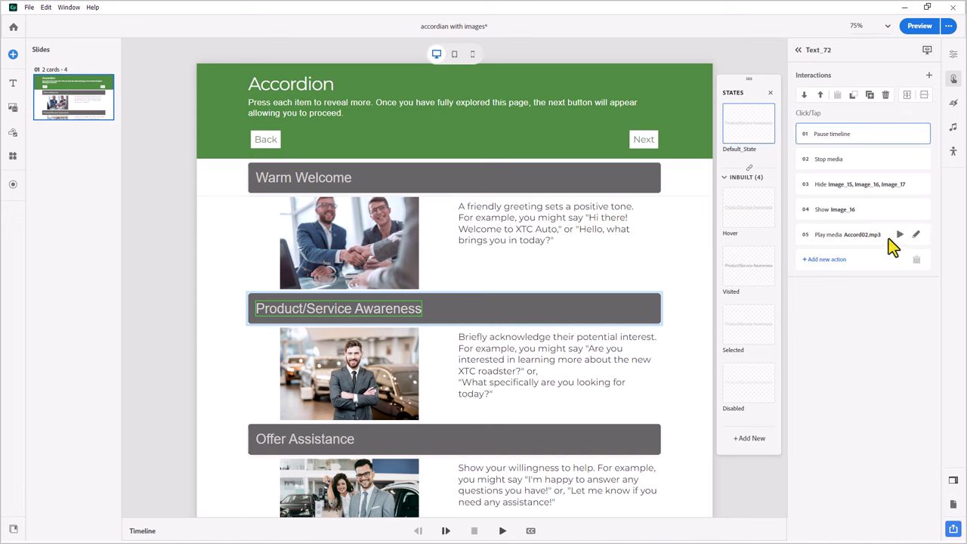
left_click(888, 239, "shift")
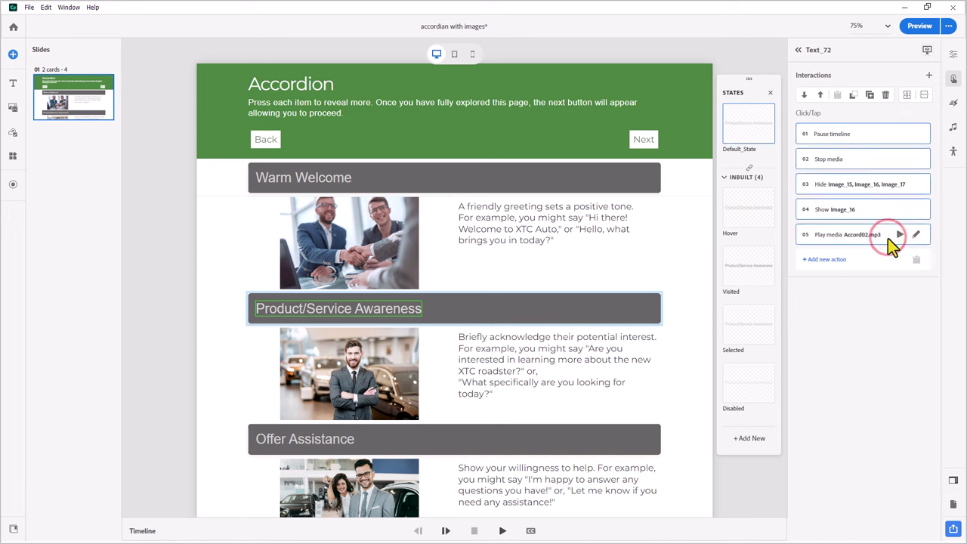
left_click(908, 97)
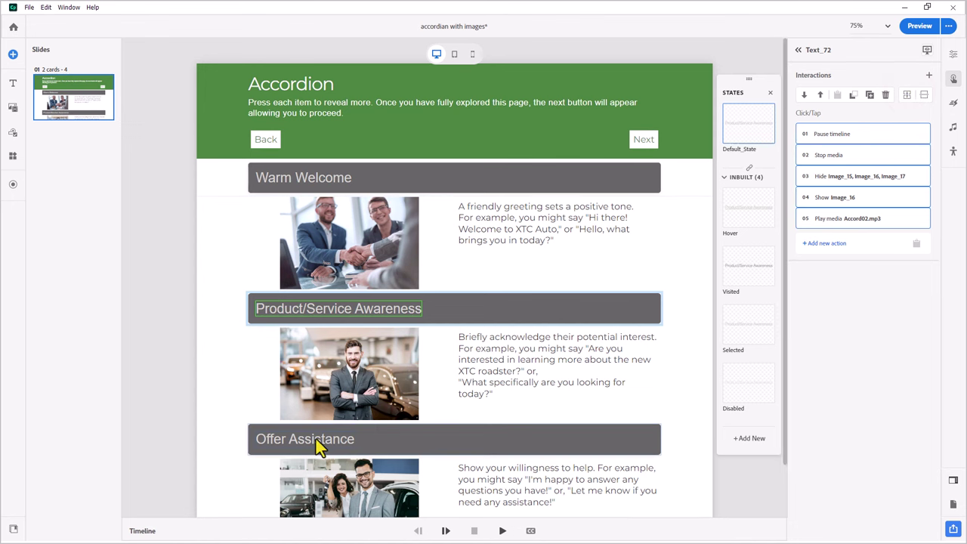
- Add a Show action to the Offer Assistance heading text targeting the content section Image_17
left_click(344, 444)
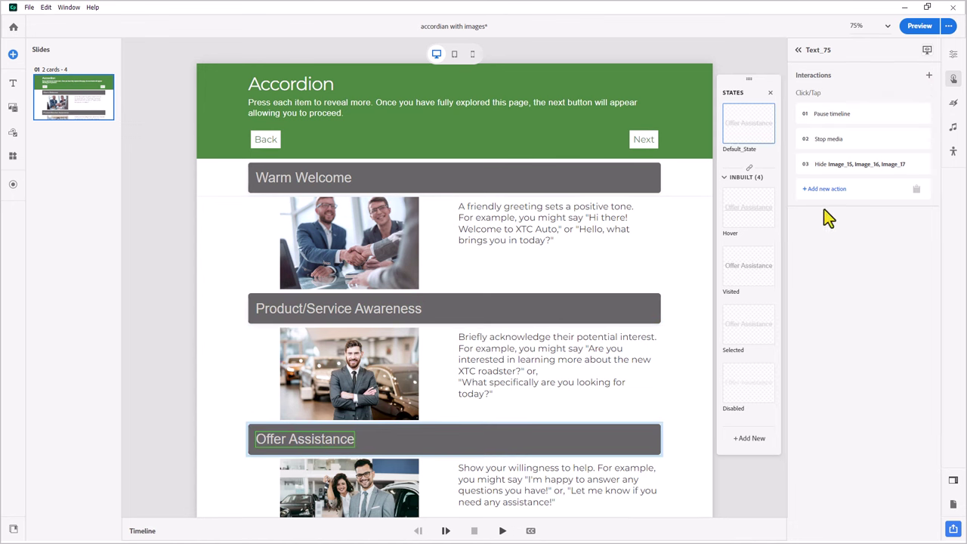
left_click(834, 190)
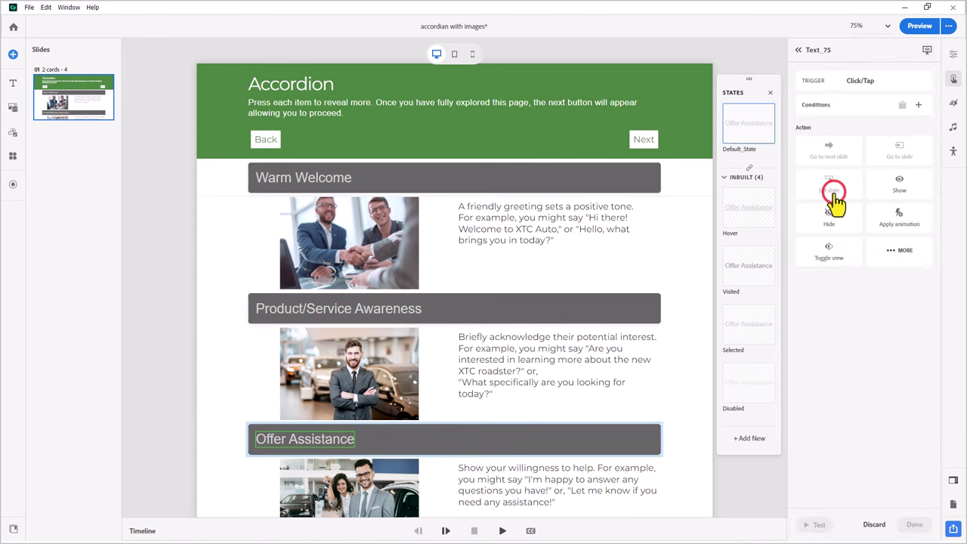
left_click(901, 185)
left_click(858, 171)
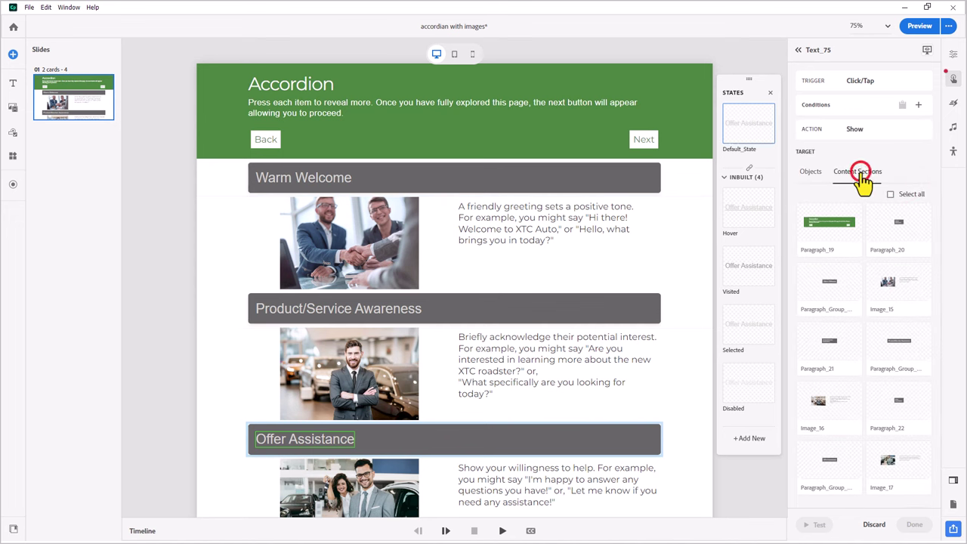
left_click(900, 458)
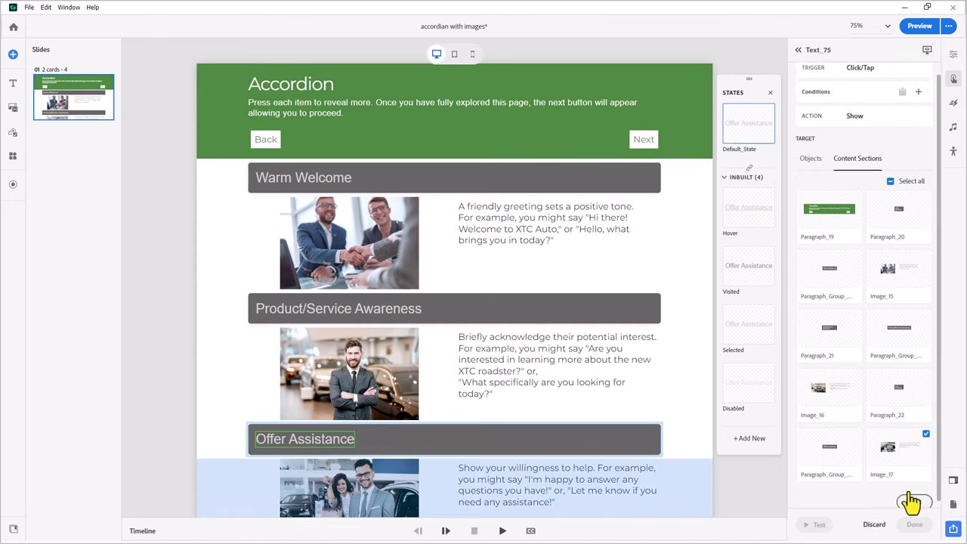
left_click(916, 525)
left_click(916, 526)
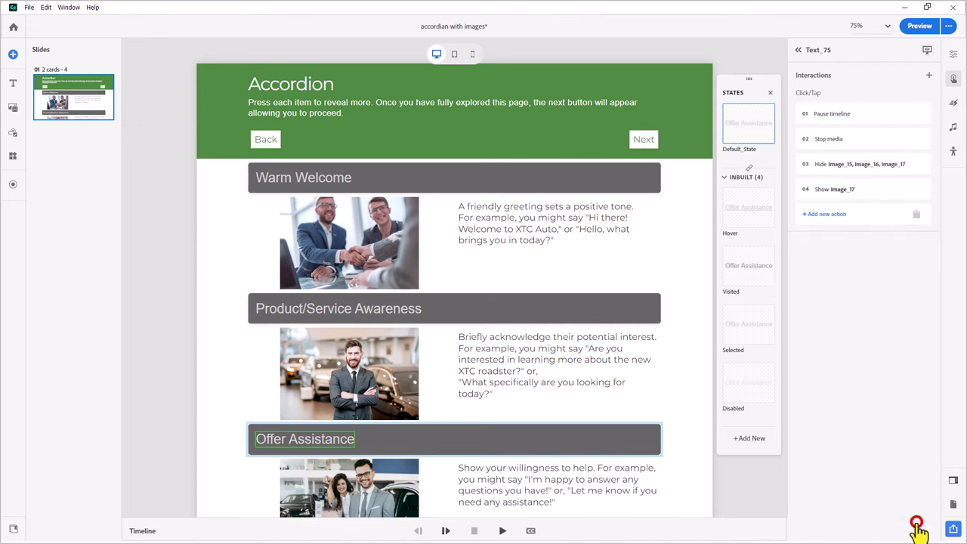
- Add a Play media action to the Offer Assistance heading that plays the audio file Accord03.mp3
left_click(826, 215)
left_click(894, 249)
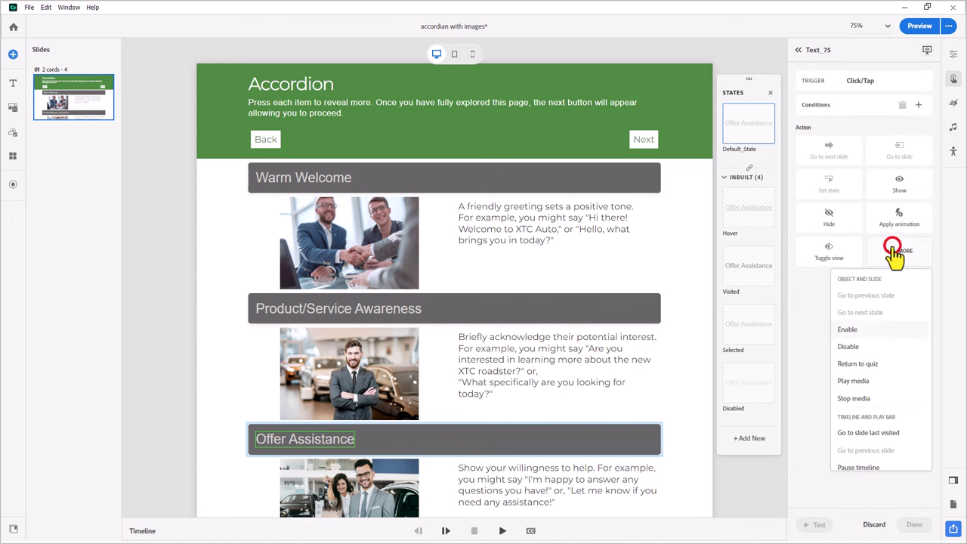
left_click(869, 381)
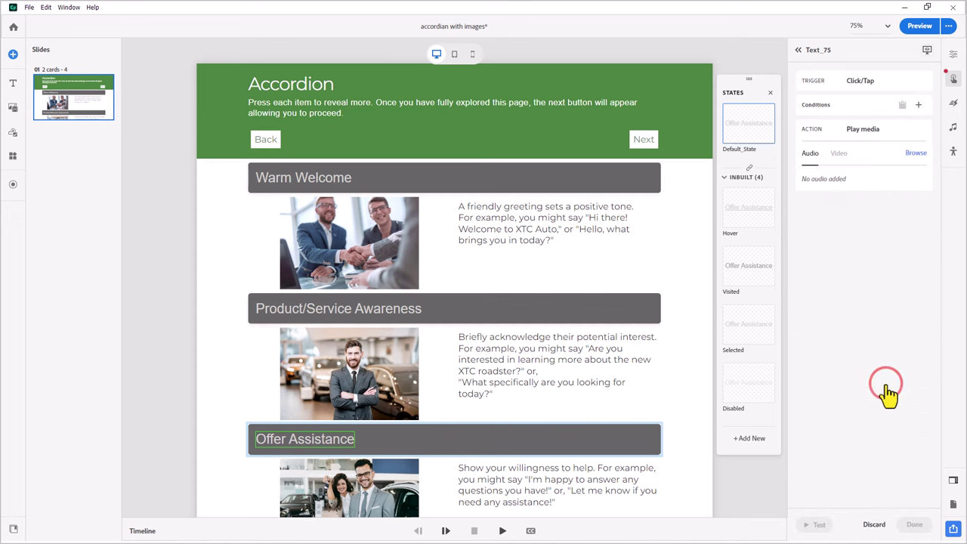
left_click(915, 155)
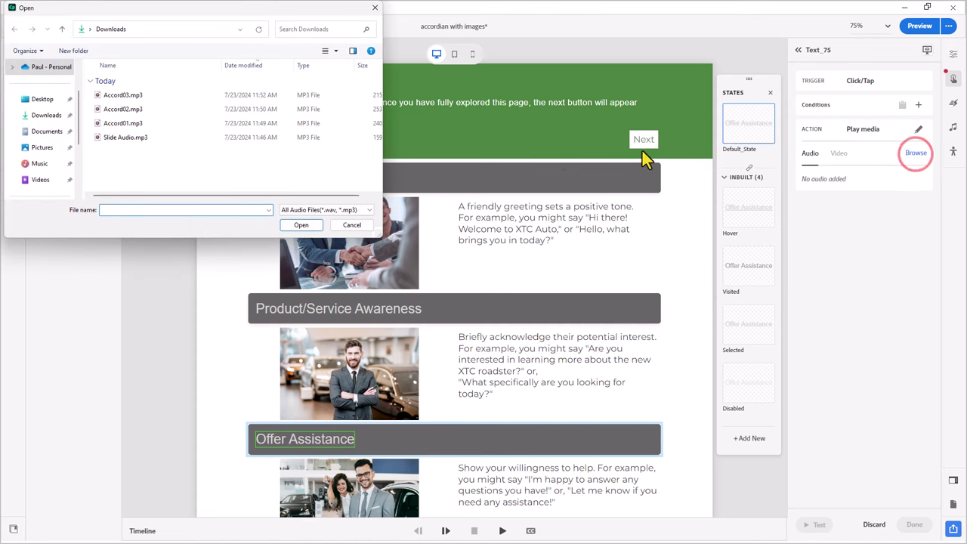
left_click(119, 96)
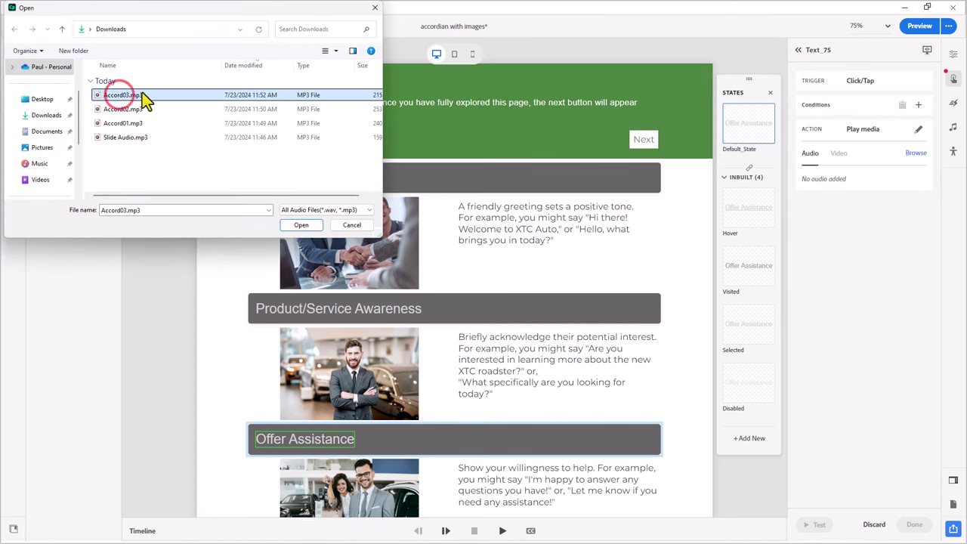
left_click(301, 225)
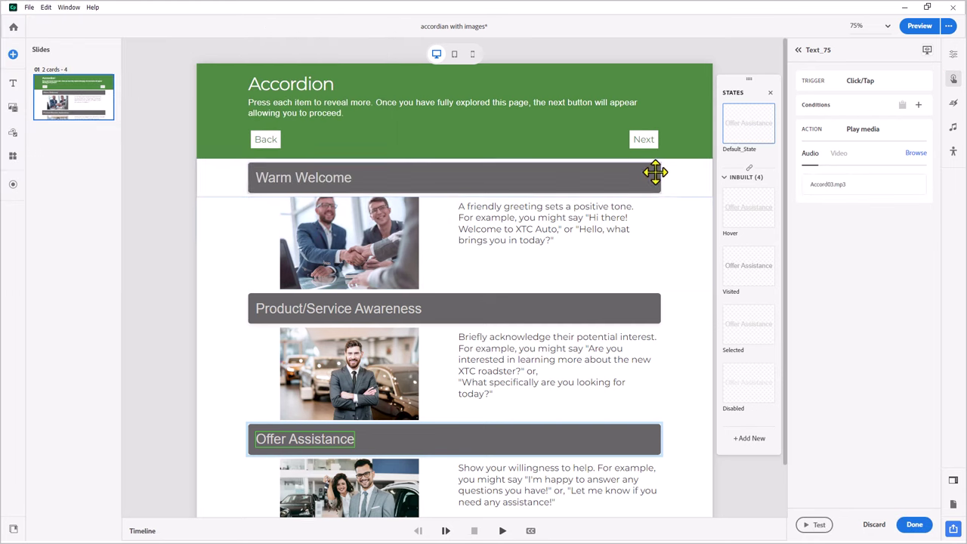
left_click(912, 525)
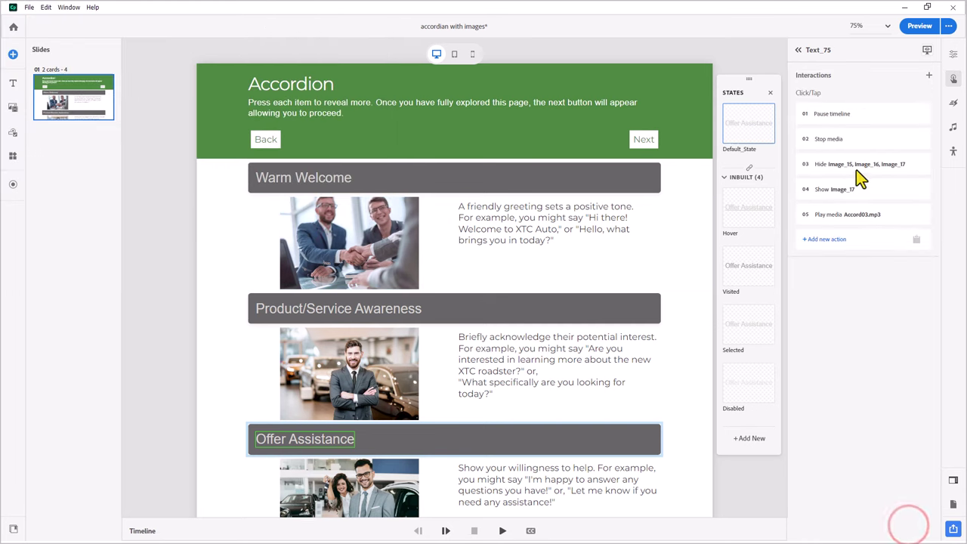
- Merge all five actions of the Offer Assistance heading, from Pause timeline through Play media, into one block
left_click(870, 112)
left_click(888, 242, "shift")
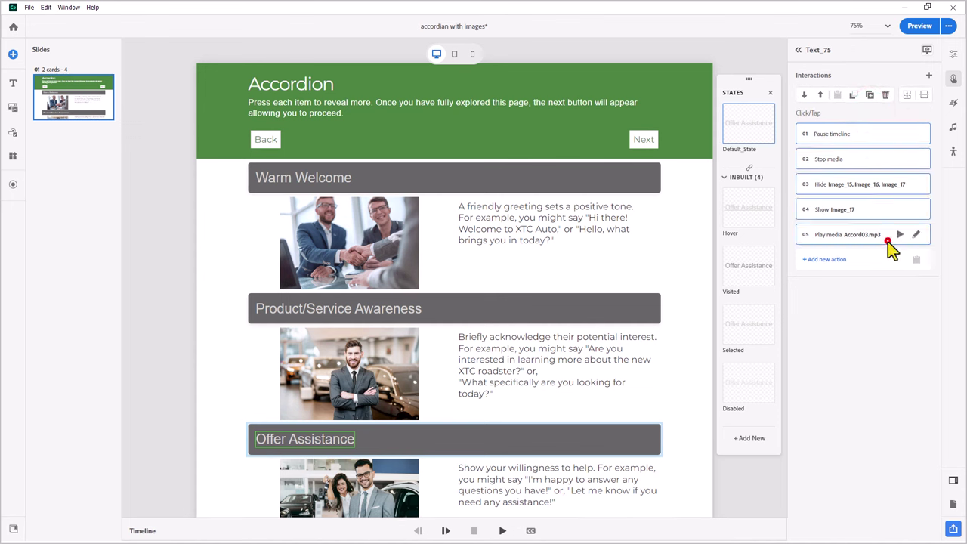
left_click(907, 96)
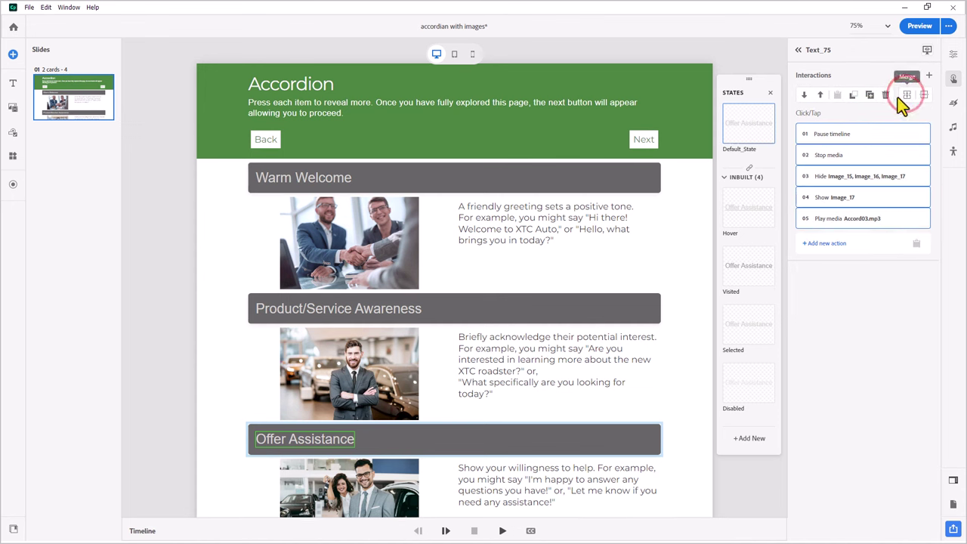
- Import Slide Audio.mp3 as the slide's audio and extend the slide display time to match it
left_click(735, 479)
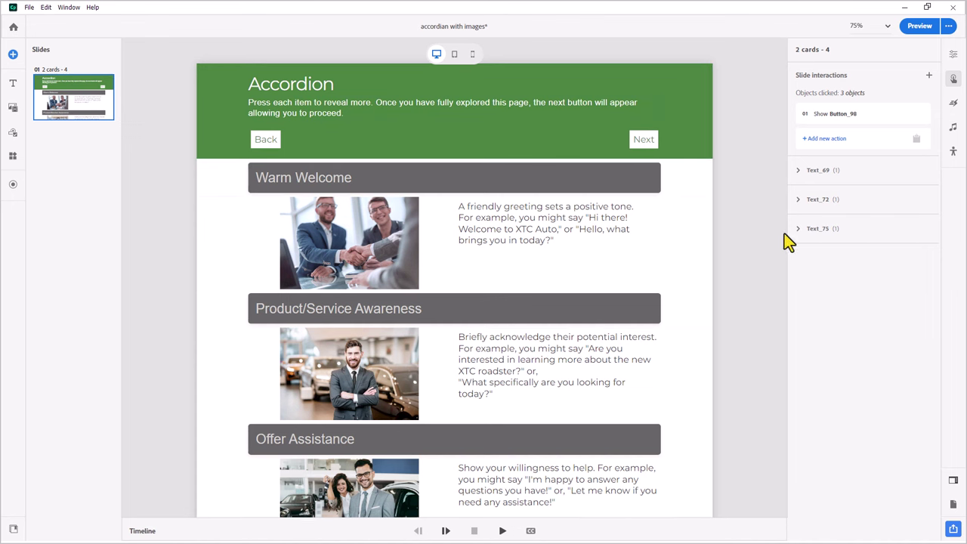
left_click(954, 128)
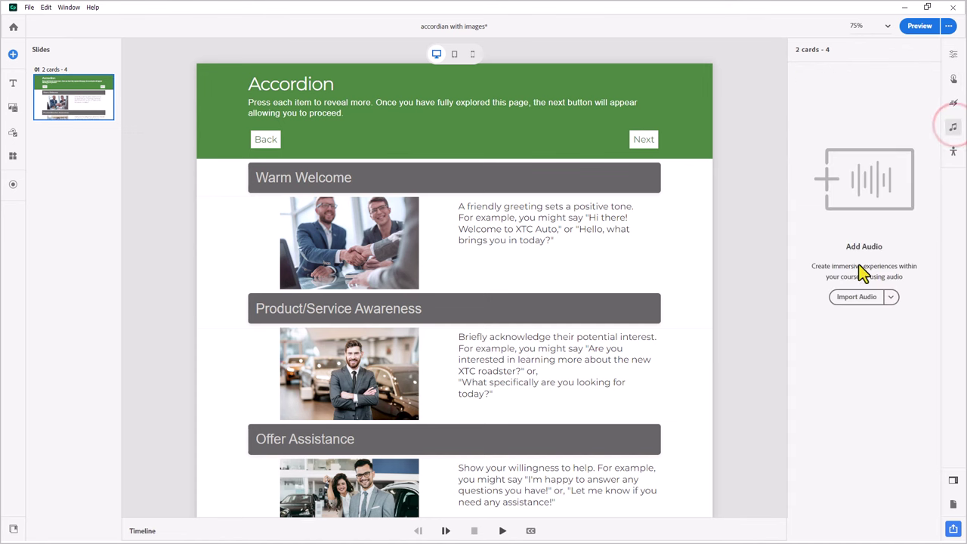
left_click(858, 296)
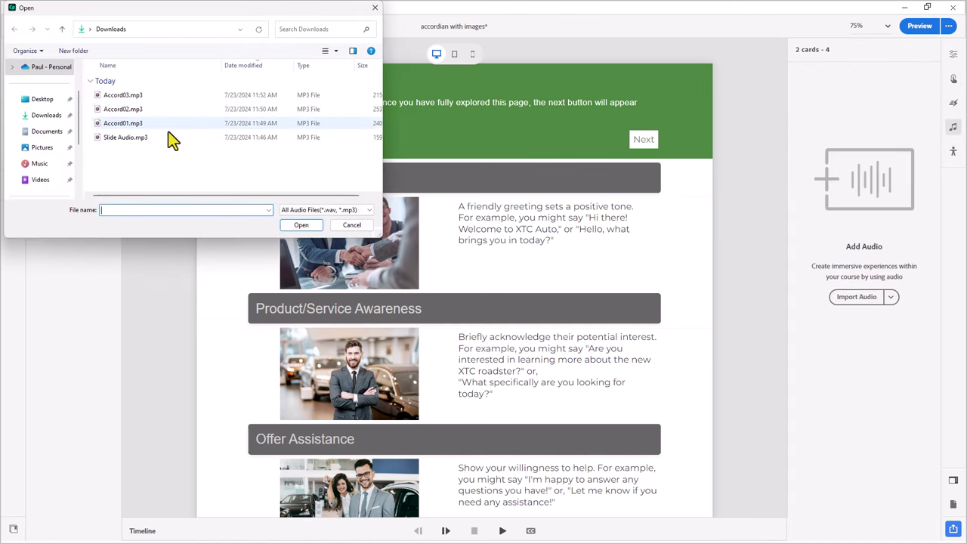
left_click(122, 138)
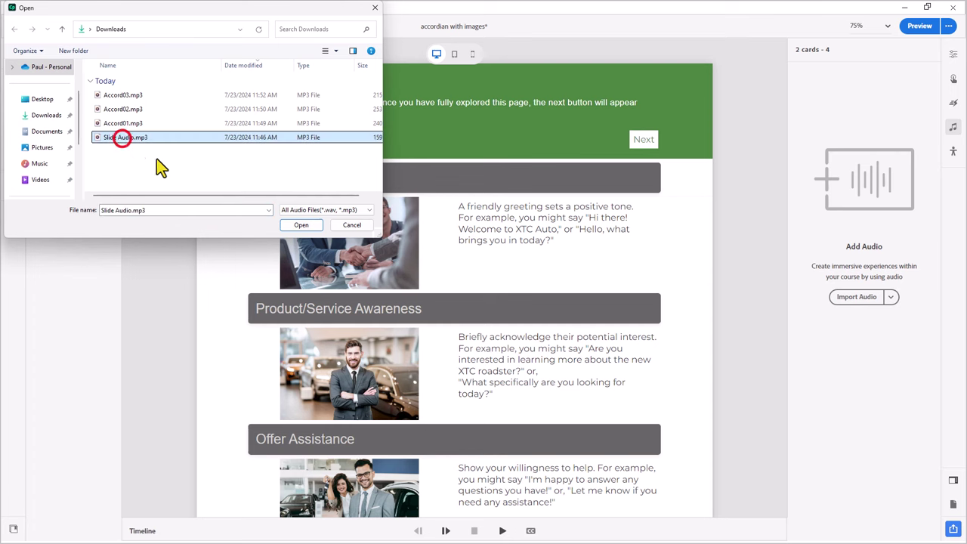
left_click(301, 226)
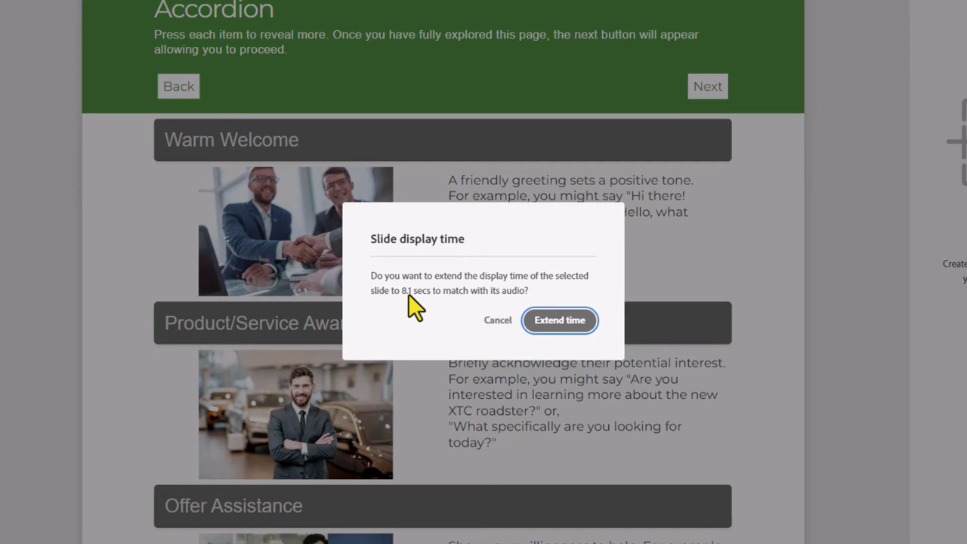
left_click(559, 321)
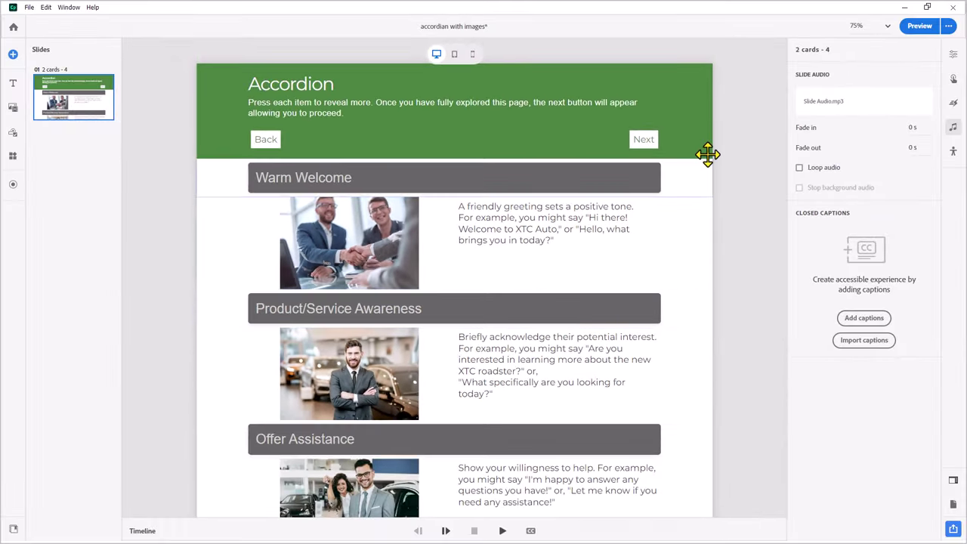
left_click(727, 123)
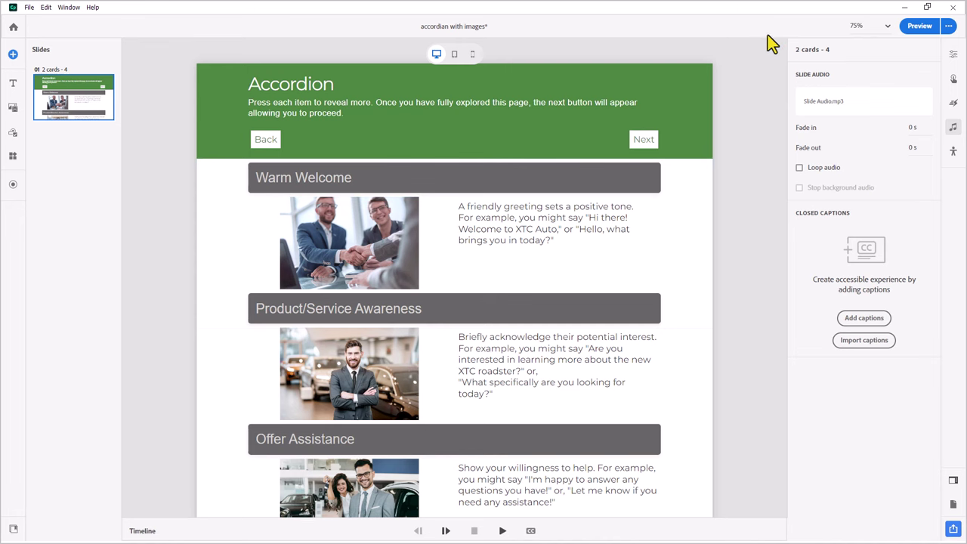
- Preview the project and open the Warm Welcome, Product/Service Awareness and Offer Assistance headings in turn to test the accordion
left_click(916, 27)
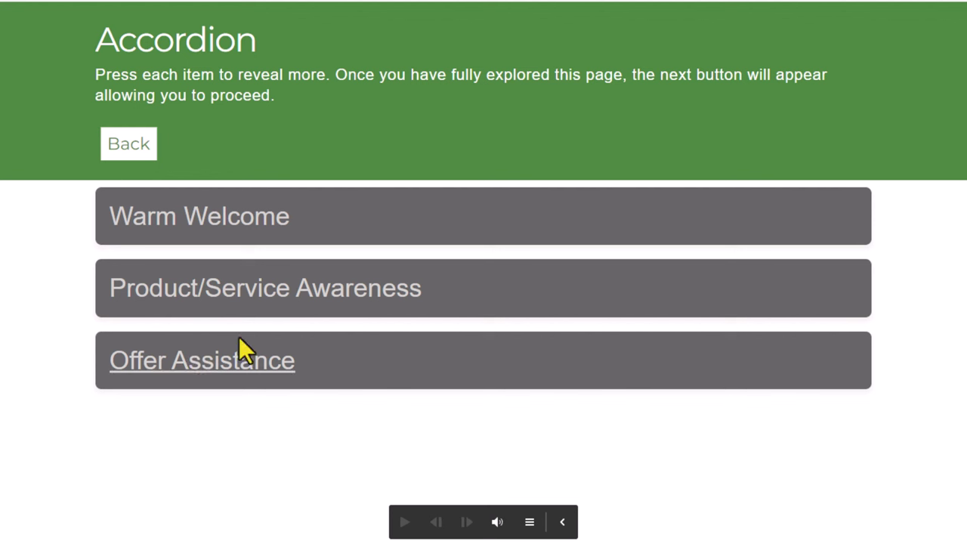
left_click(212, 222)
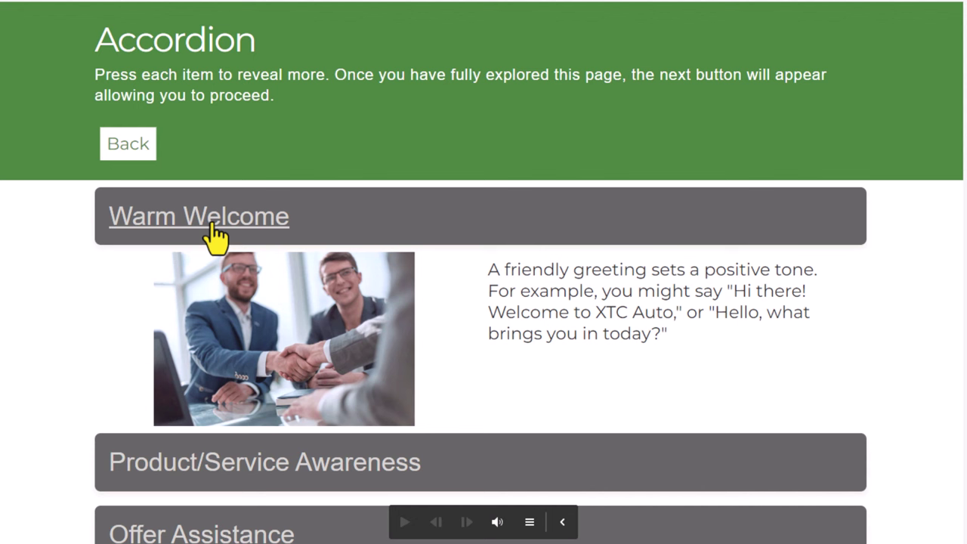
left_click(282, 460)
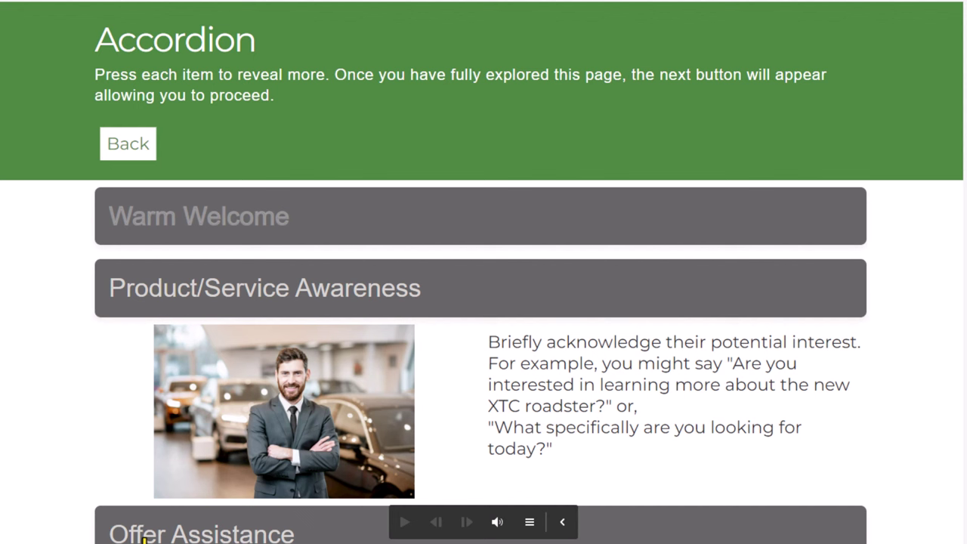
left_click(144, 534)
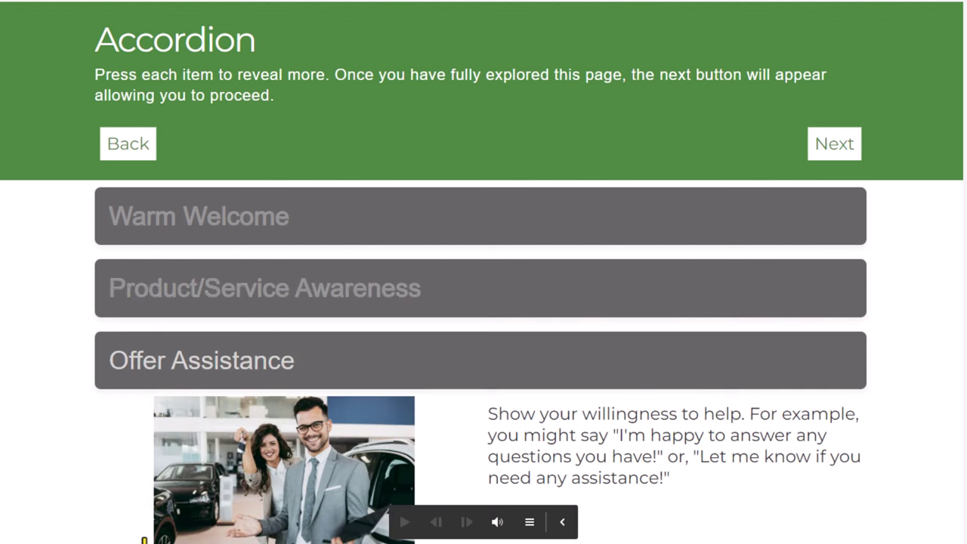